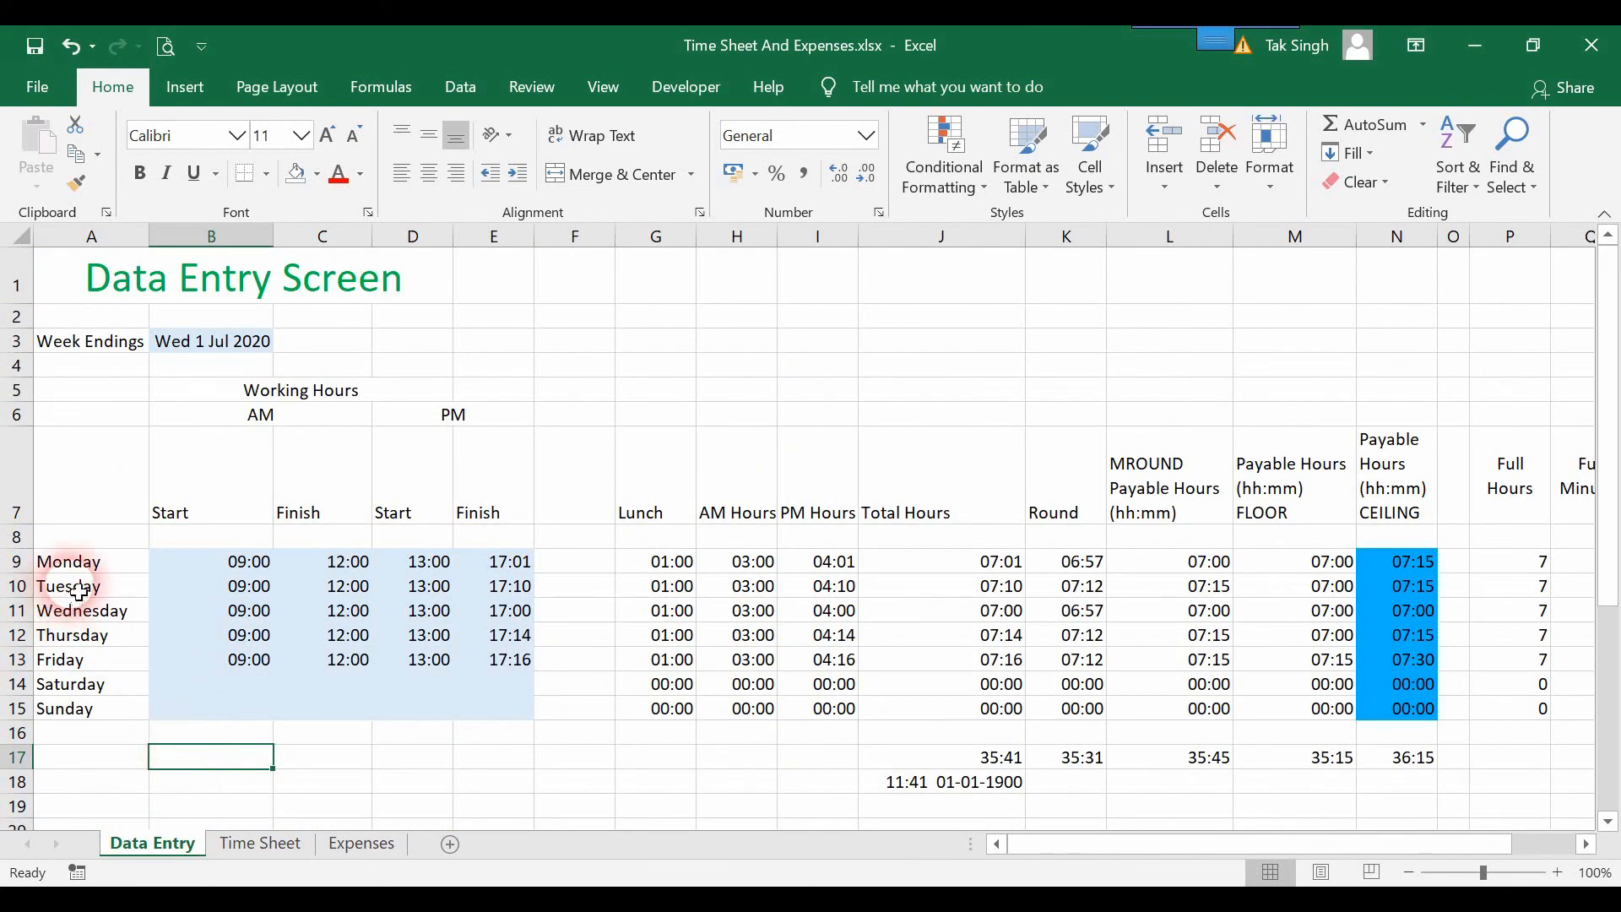
Copy the weekday names Monday to Sunday from A9:A15 into the cells starting at A23.
left_click_drag(89, 561, 83, 711)
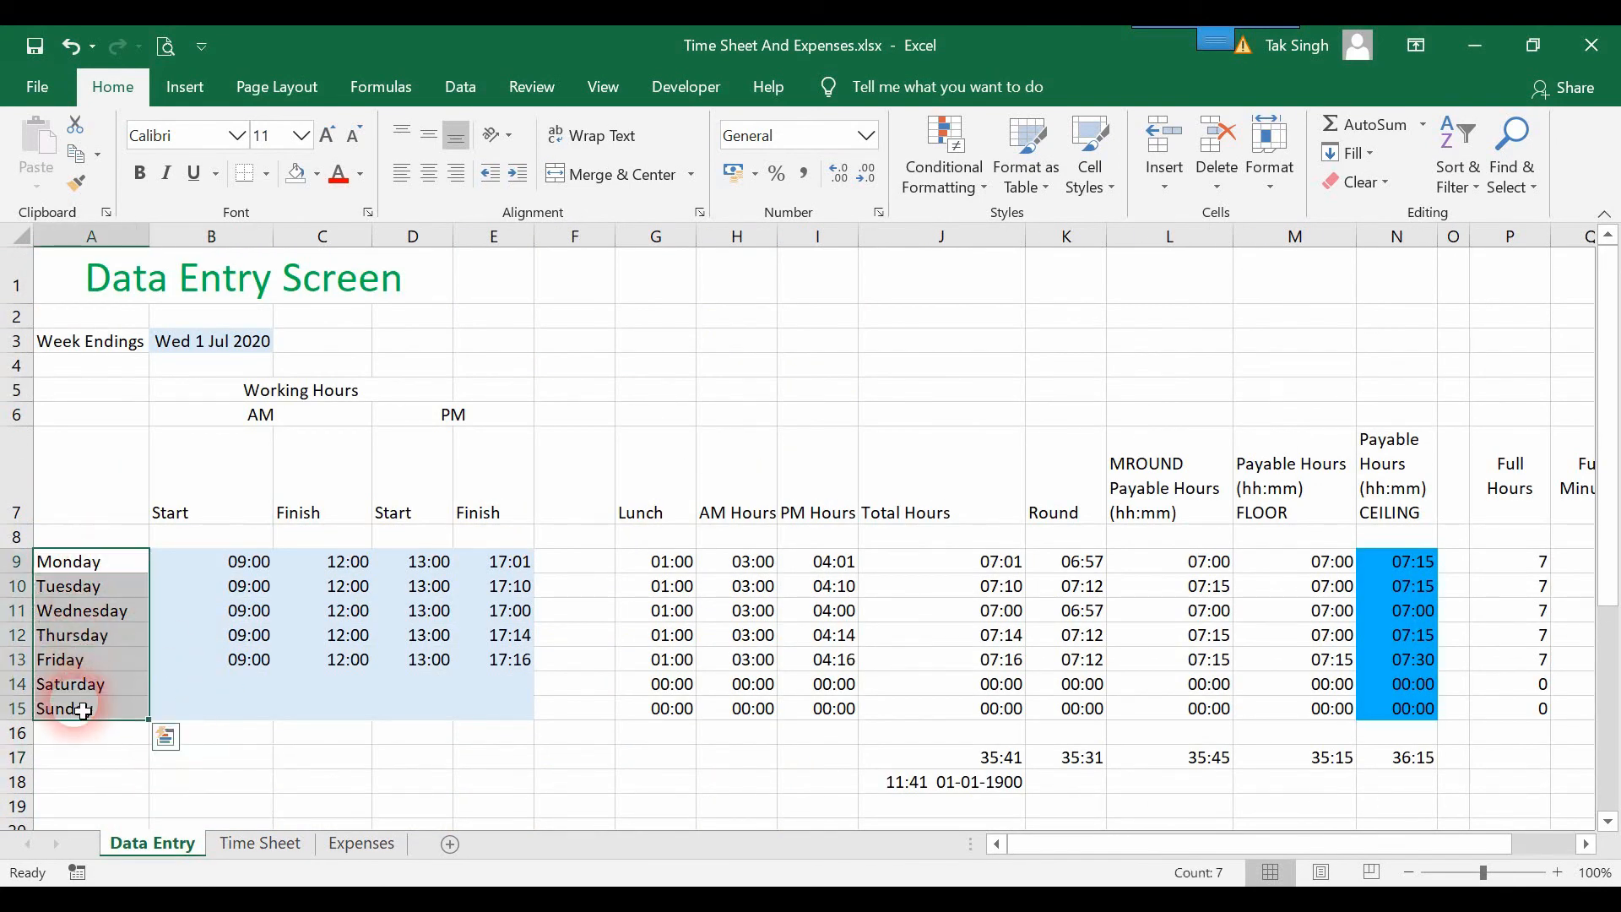
key("ctrl+c")
scroll(79, 706, "down", 2)
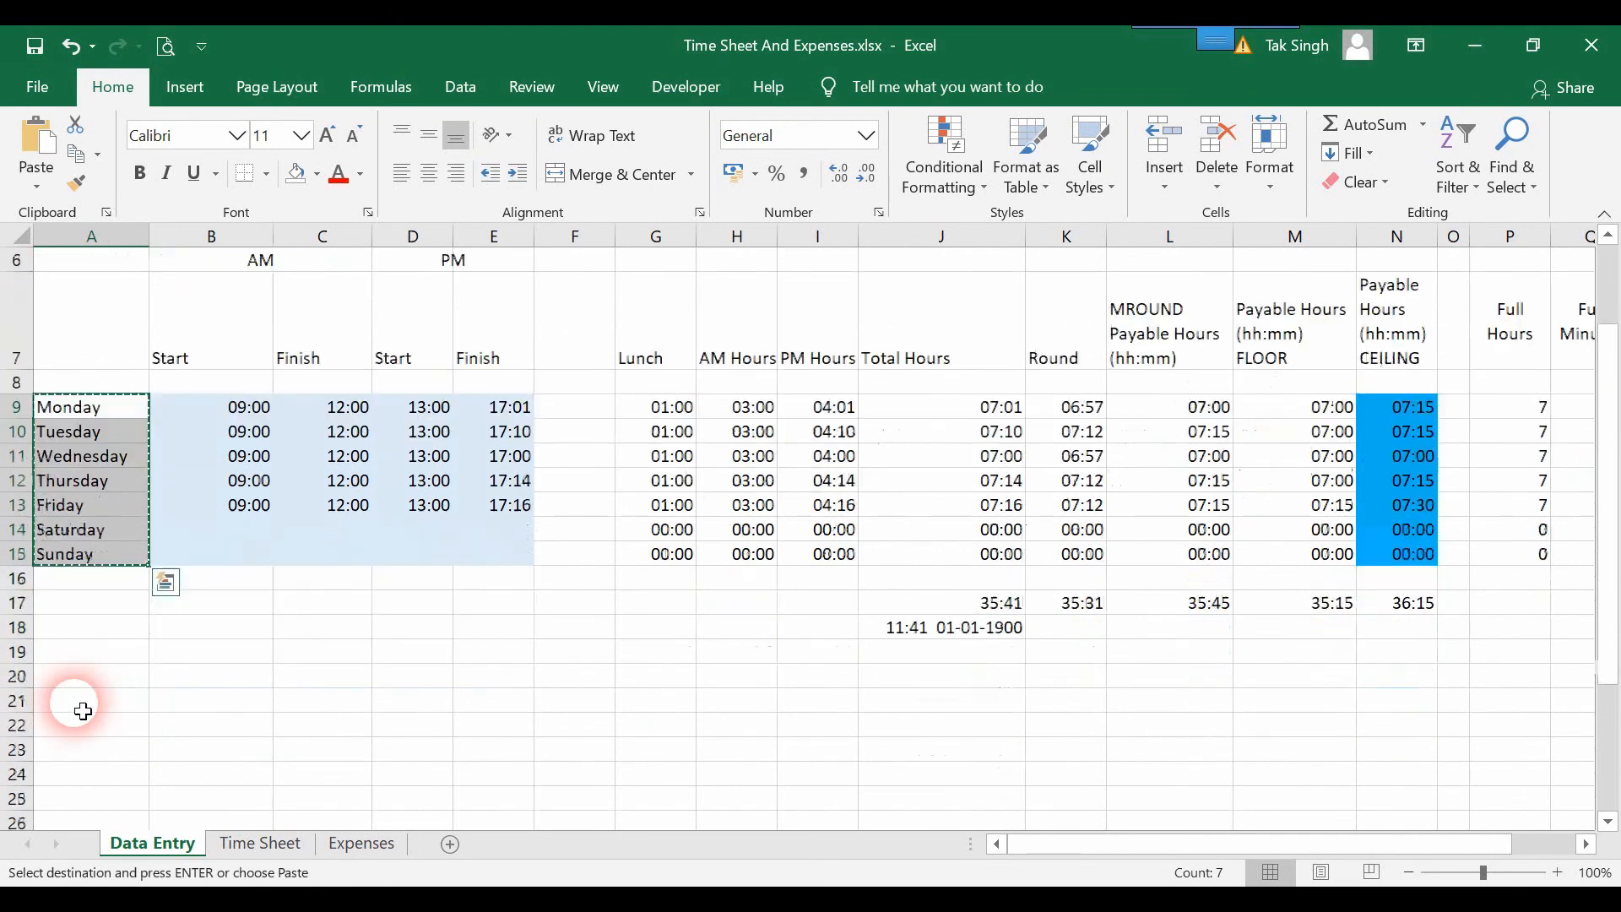
left_click(98, 638)
left_click(95, 727)
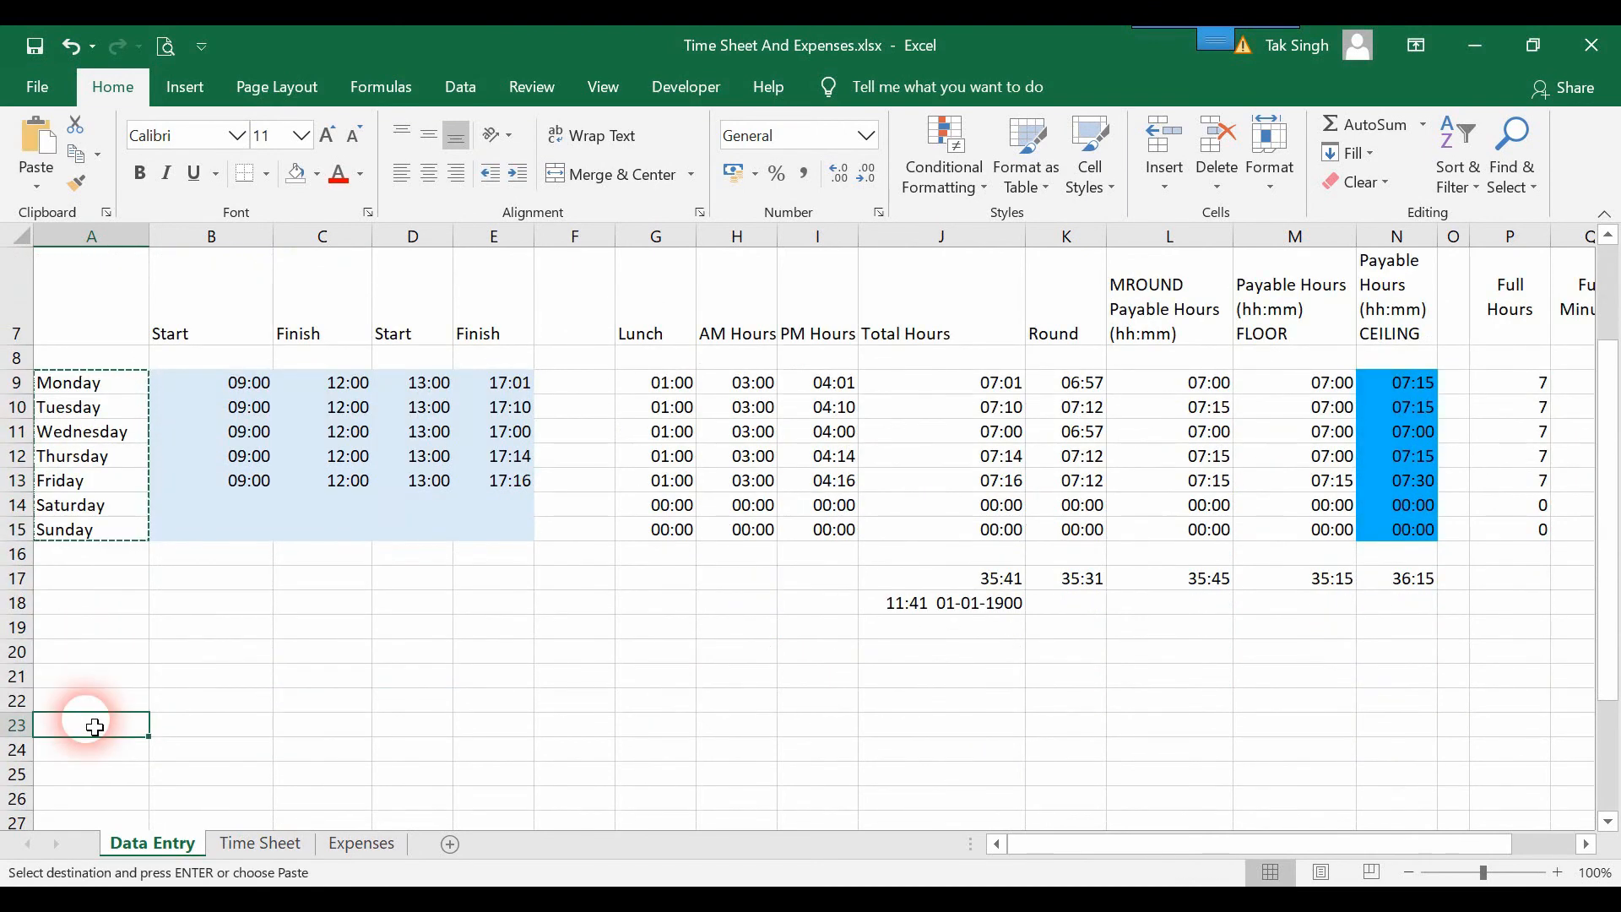
key("ctrl+v")
scroll(297, 697, "down", 3)
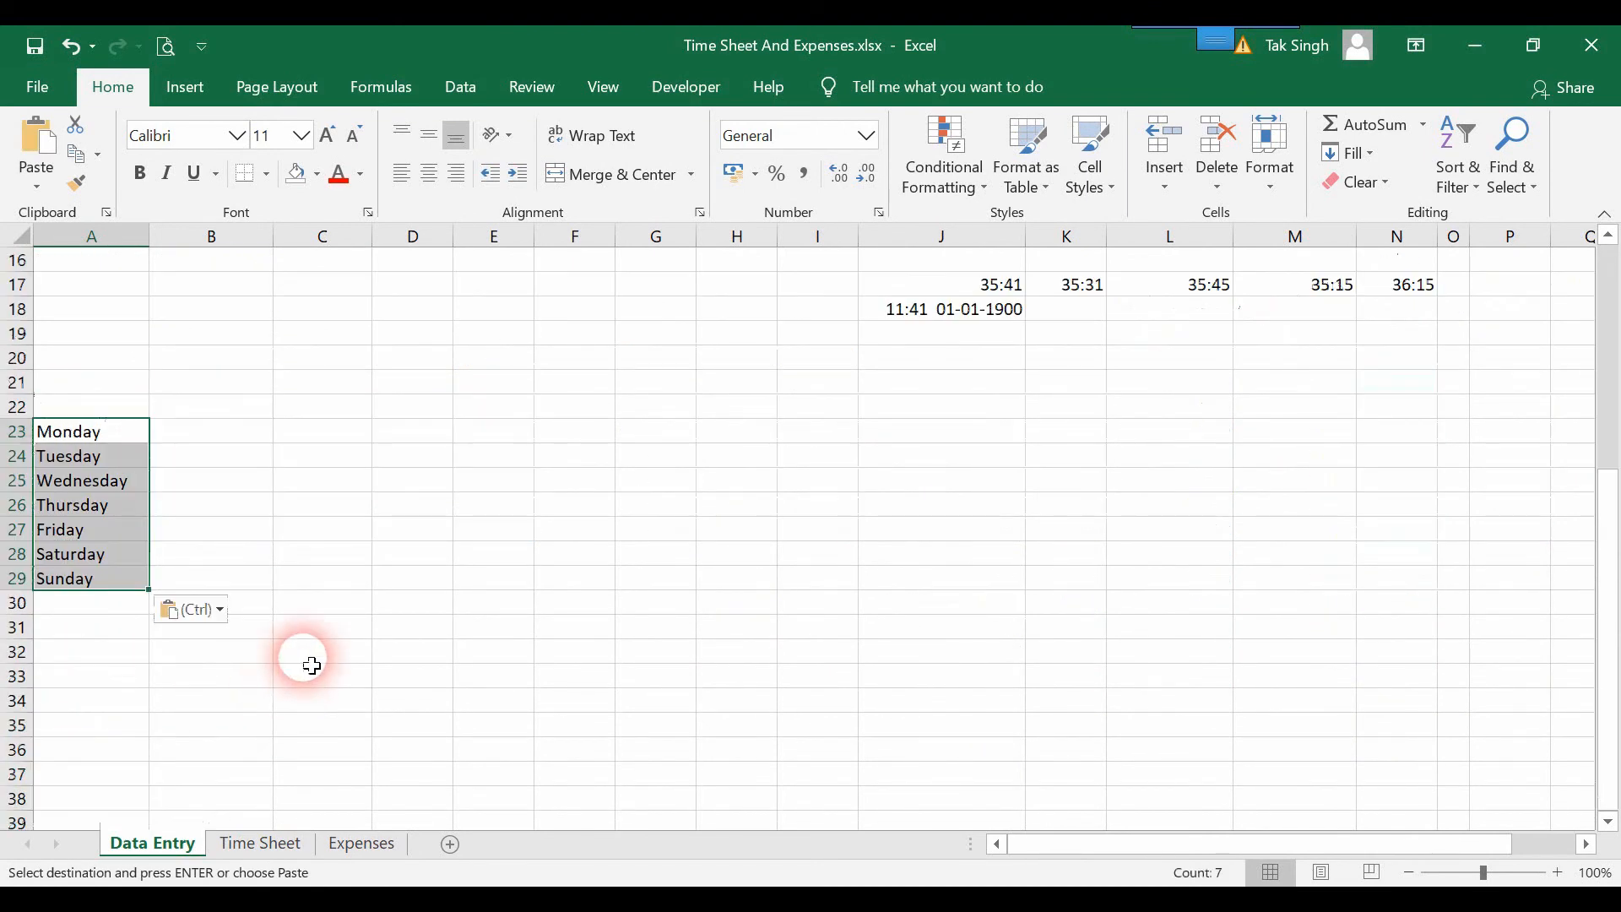
Add the two-line headings "Start Location" in B22 and "End Location" in C22.
scroll(296, 667, "up", 1)
left_click(219, 462)
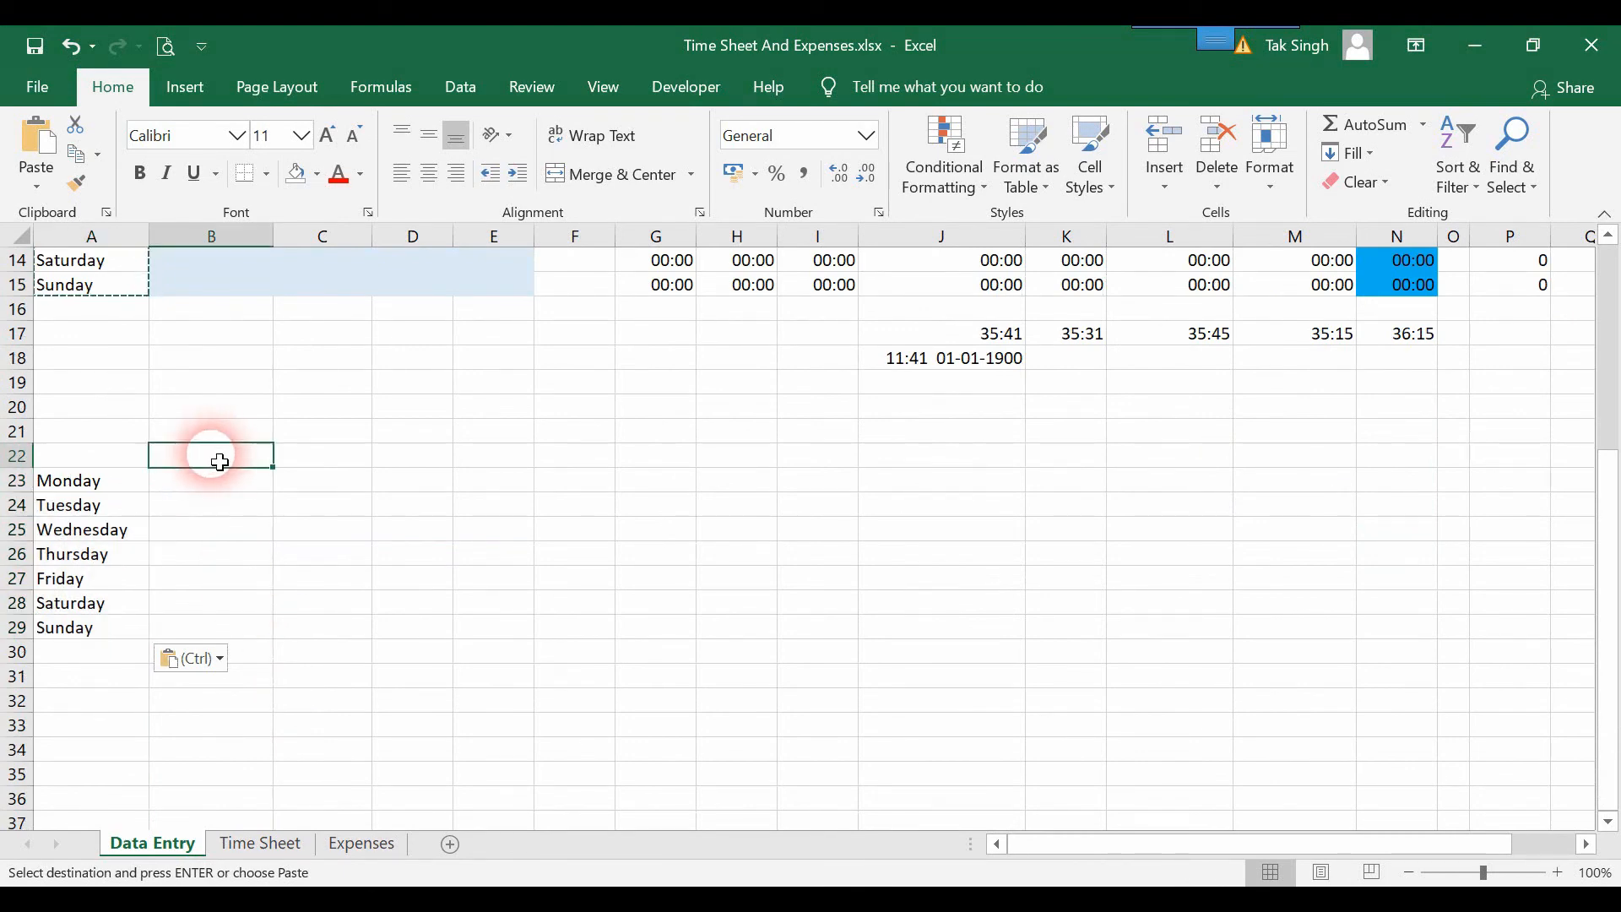
type("Start")
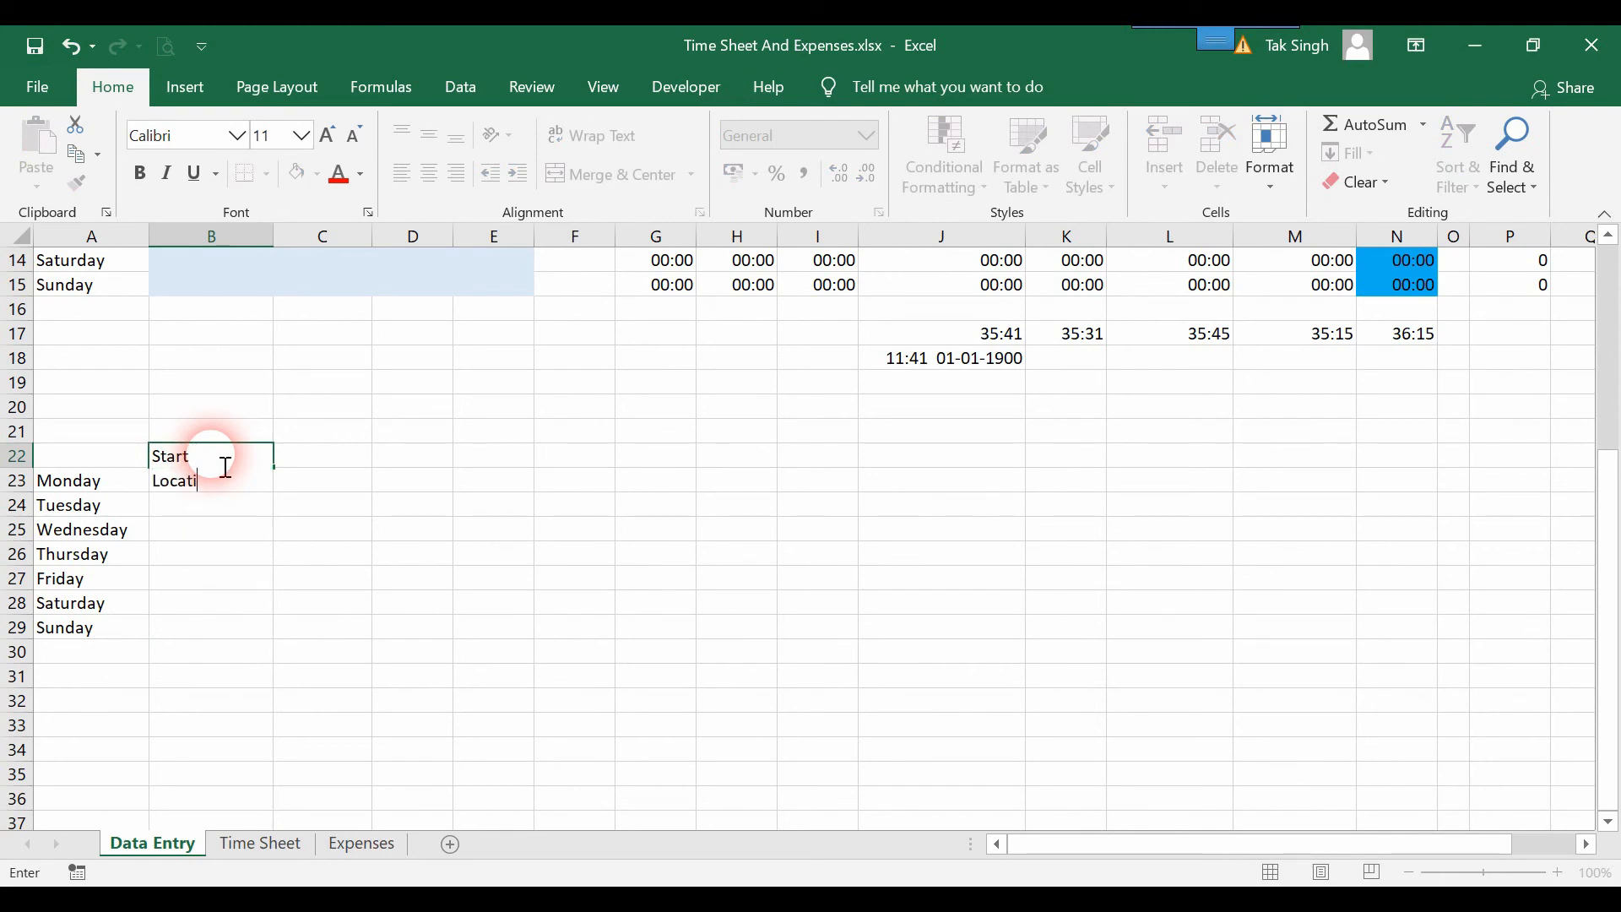
key("Return")
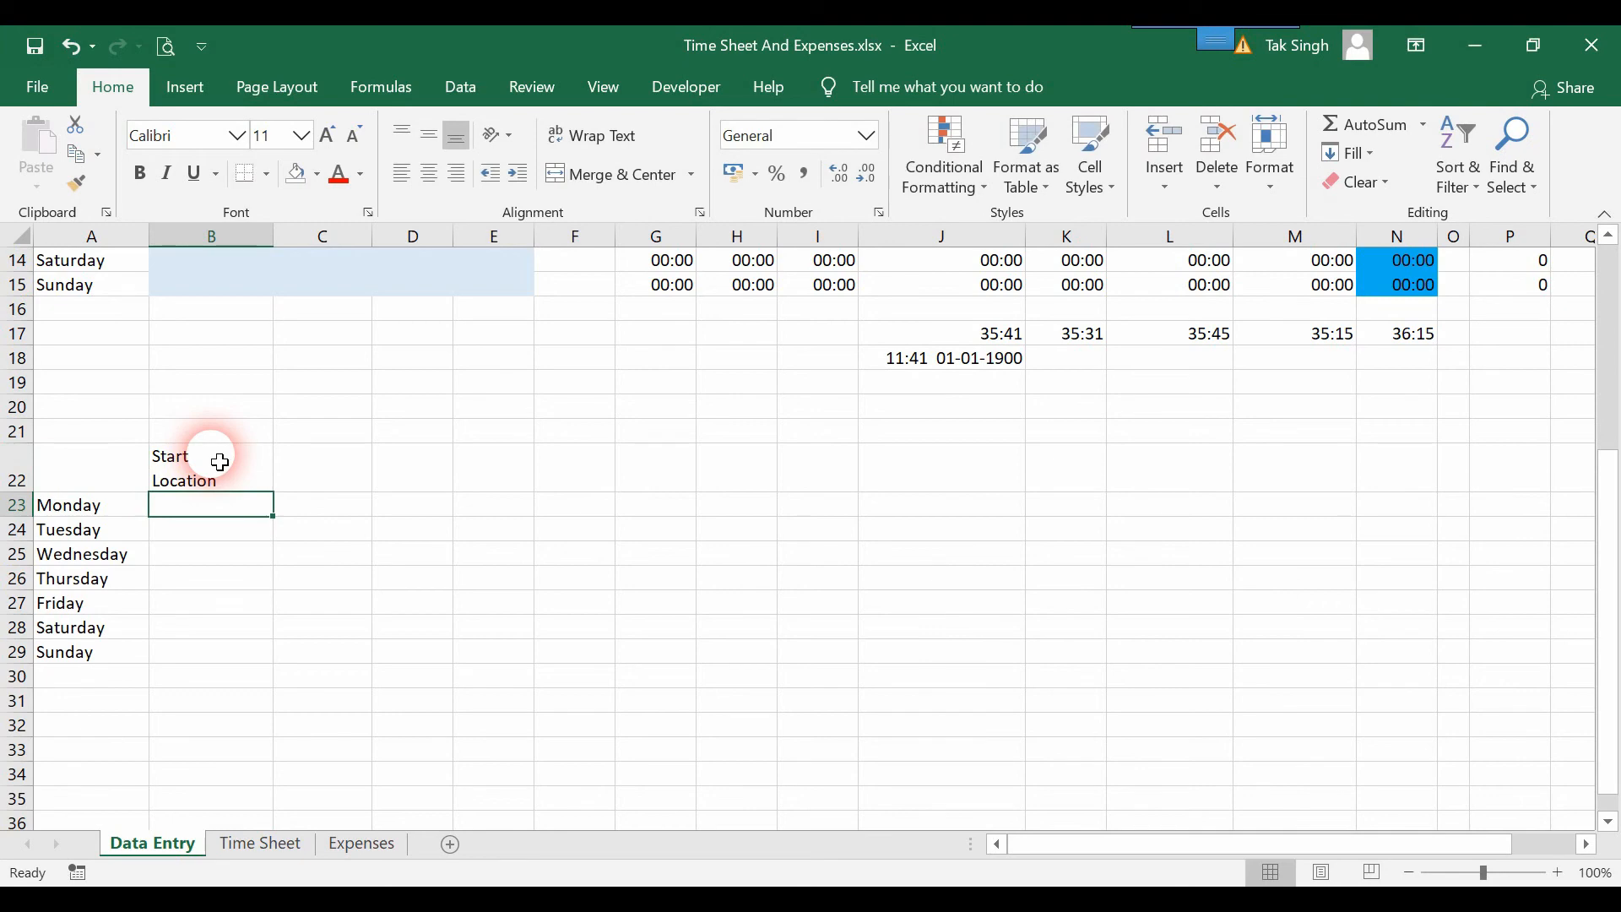
left_click(301, 469)
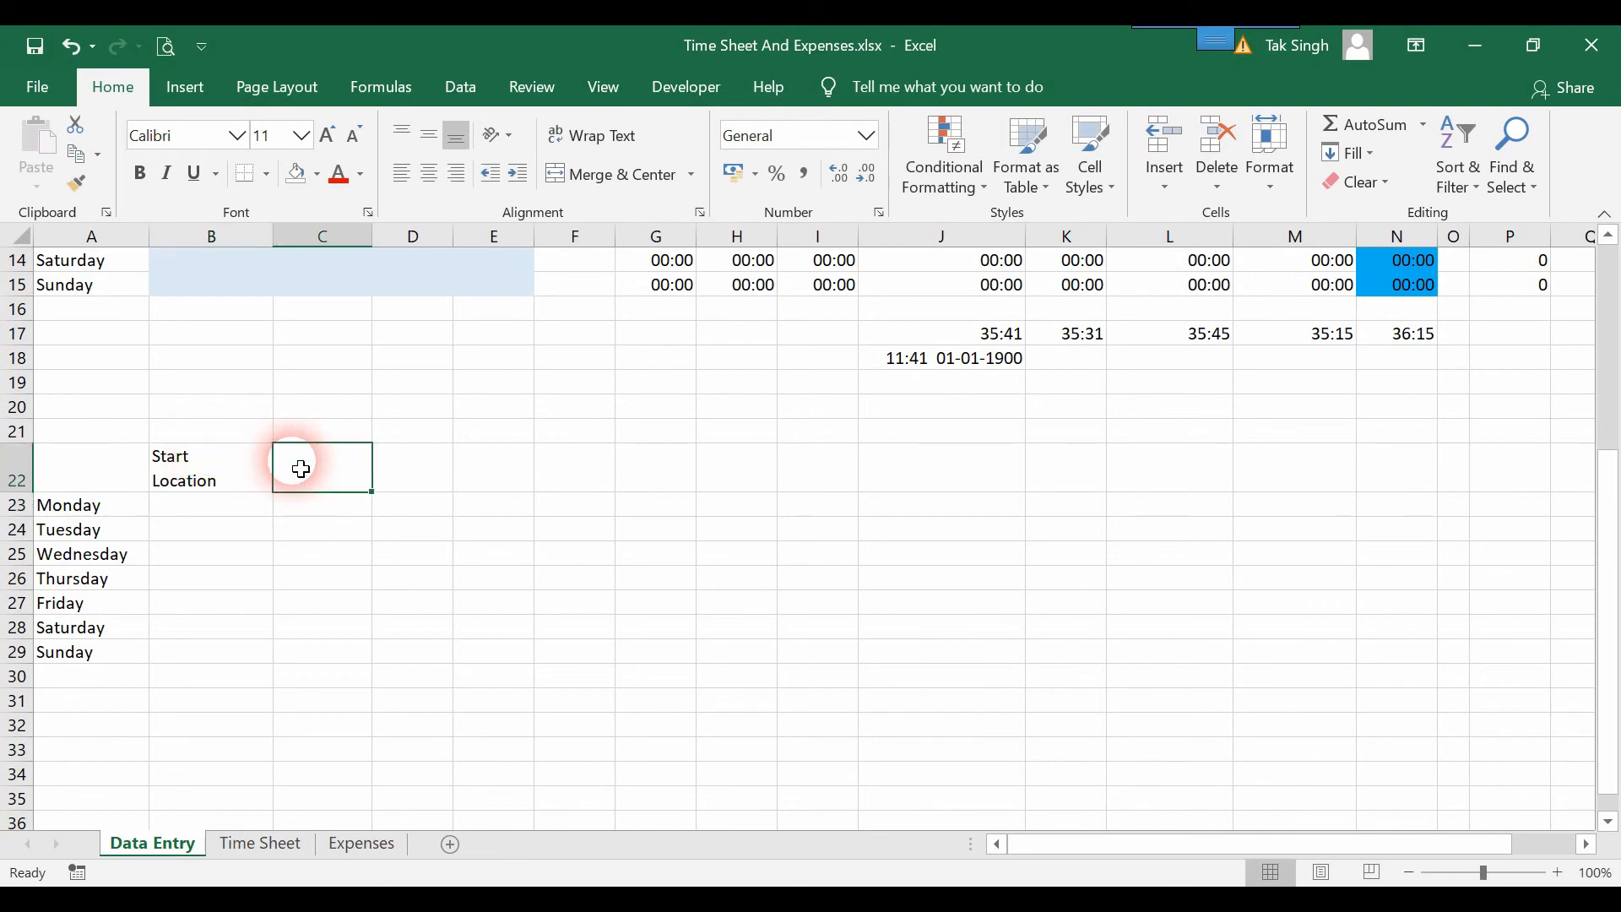
type("End")
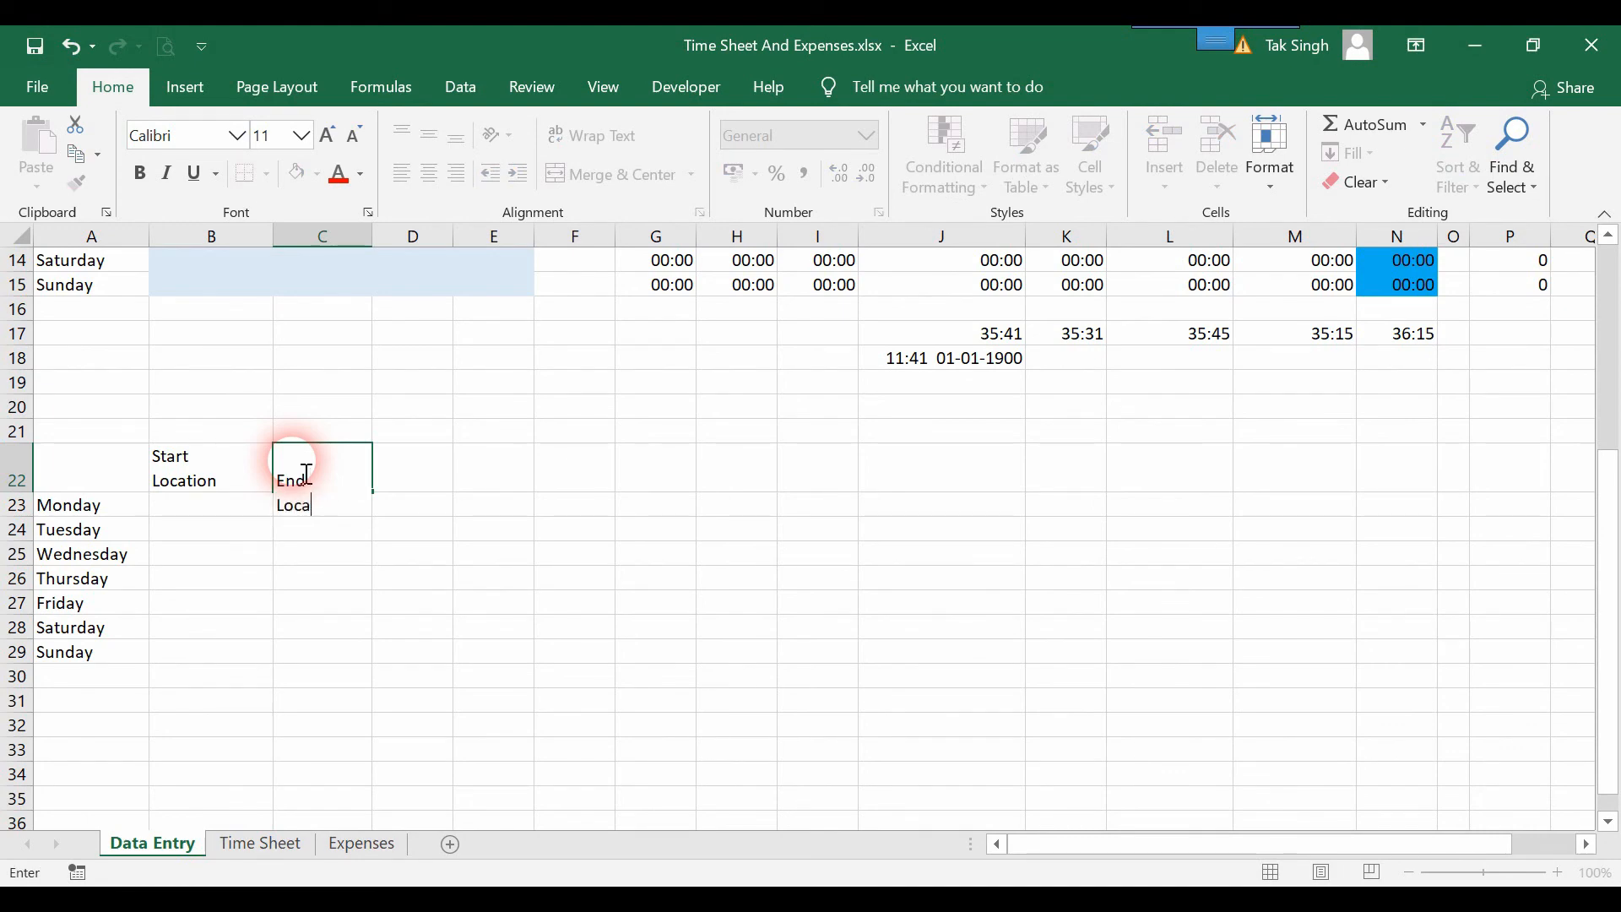
key("Return")
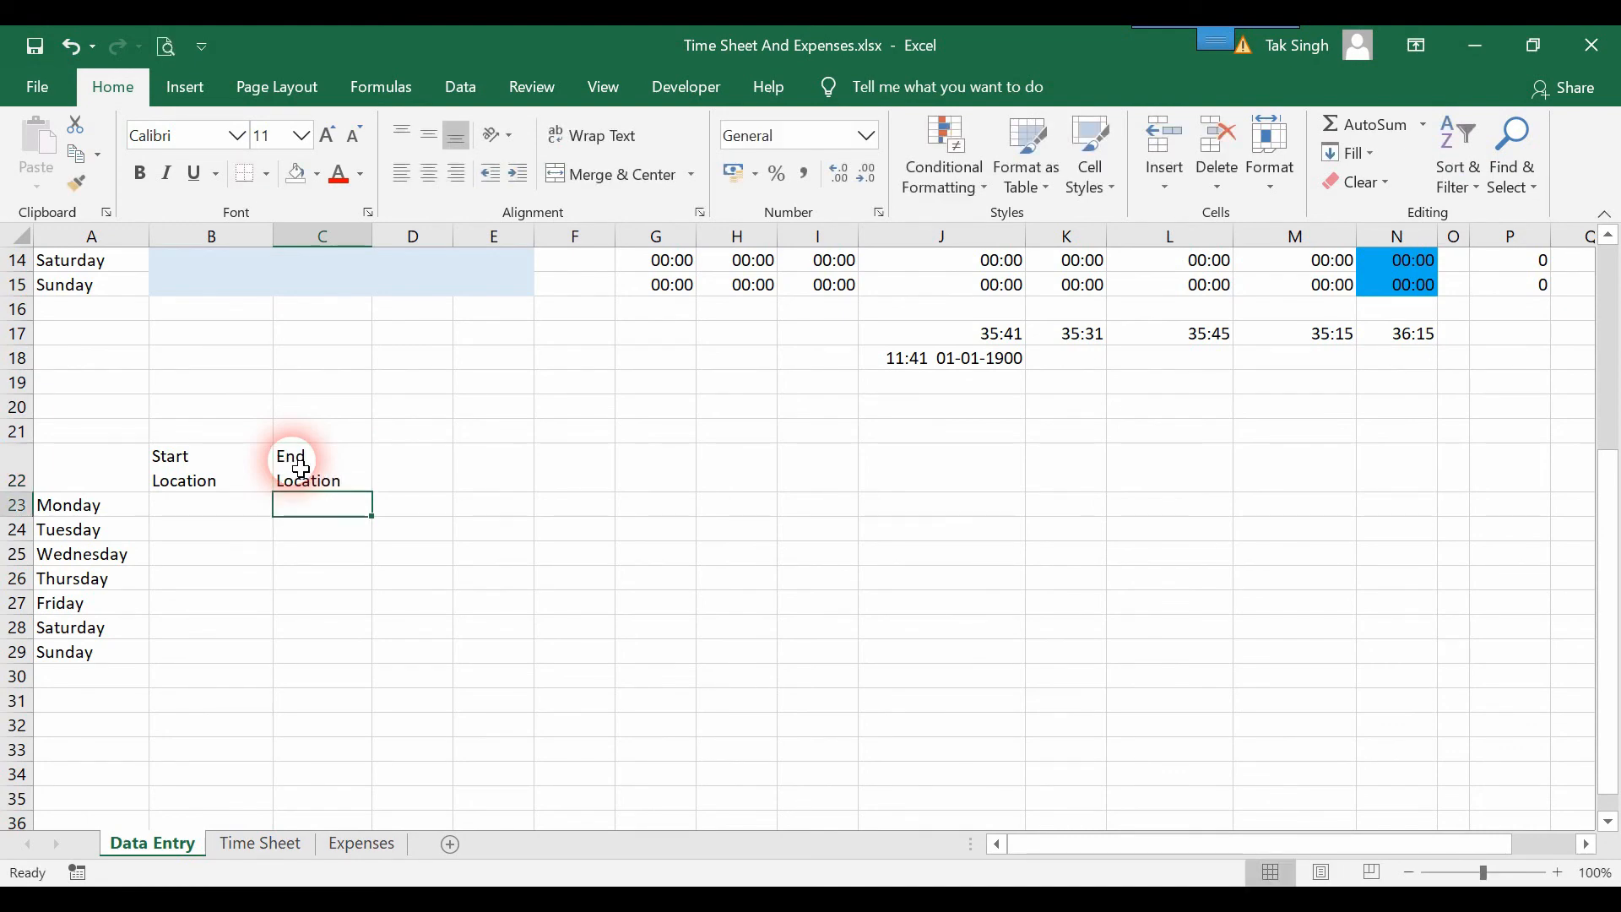
Add the headings "Miles" in D22 and "Reason for Journey" in E22, wrapping the latter over three lines.
left_click(411, 484)
type("M")
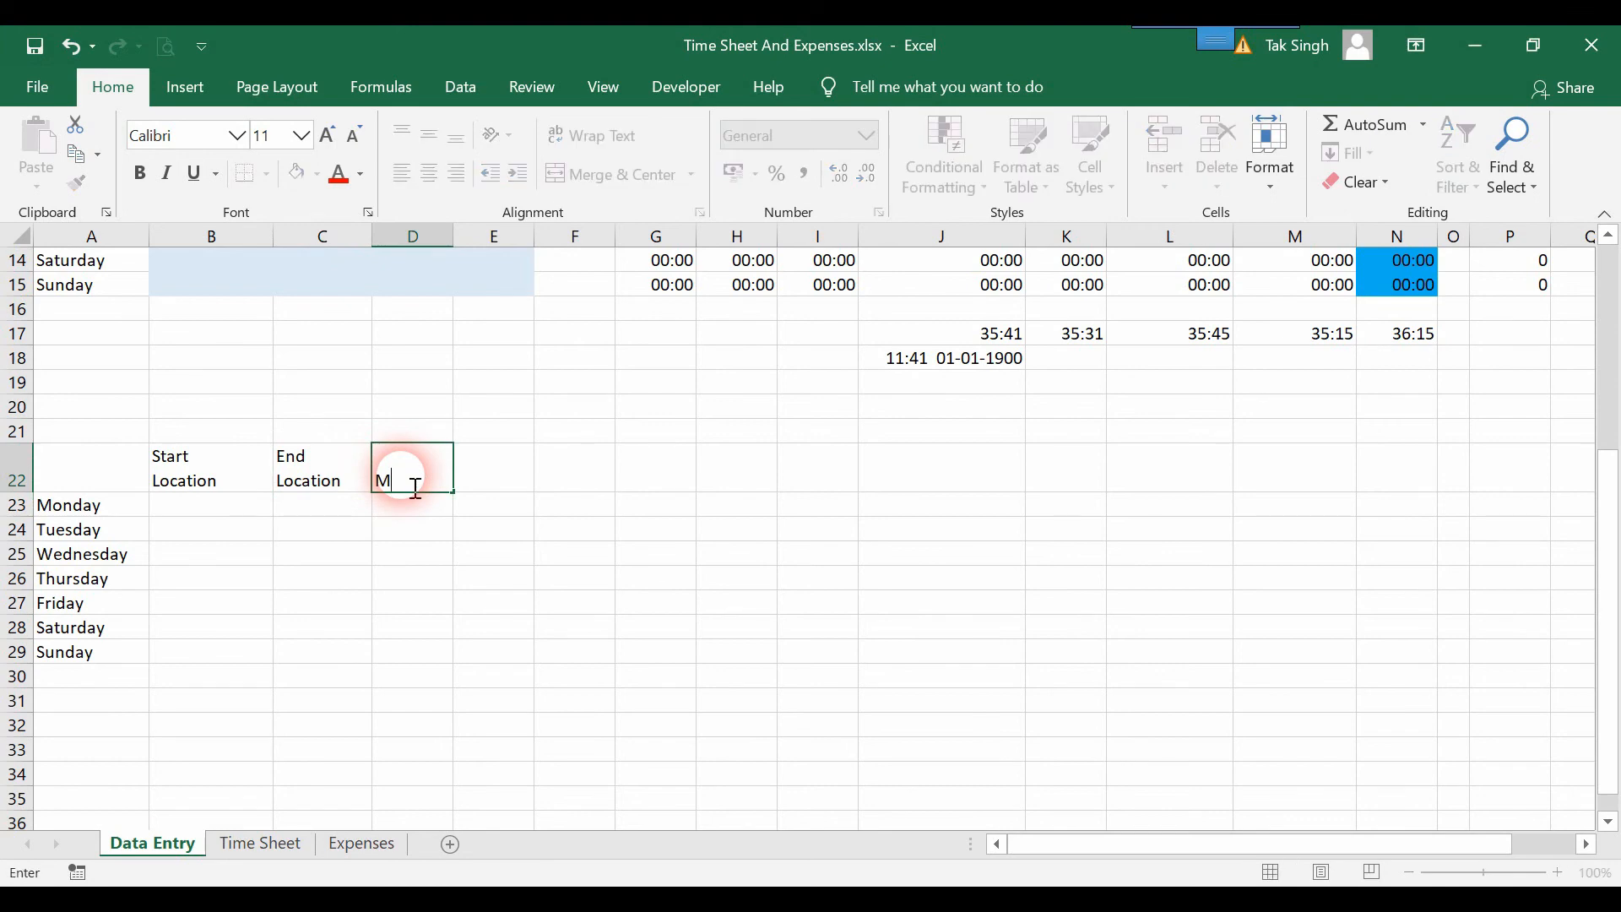
type("iles")
key("Return")
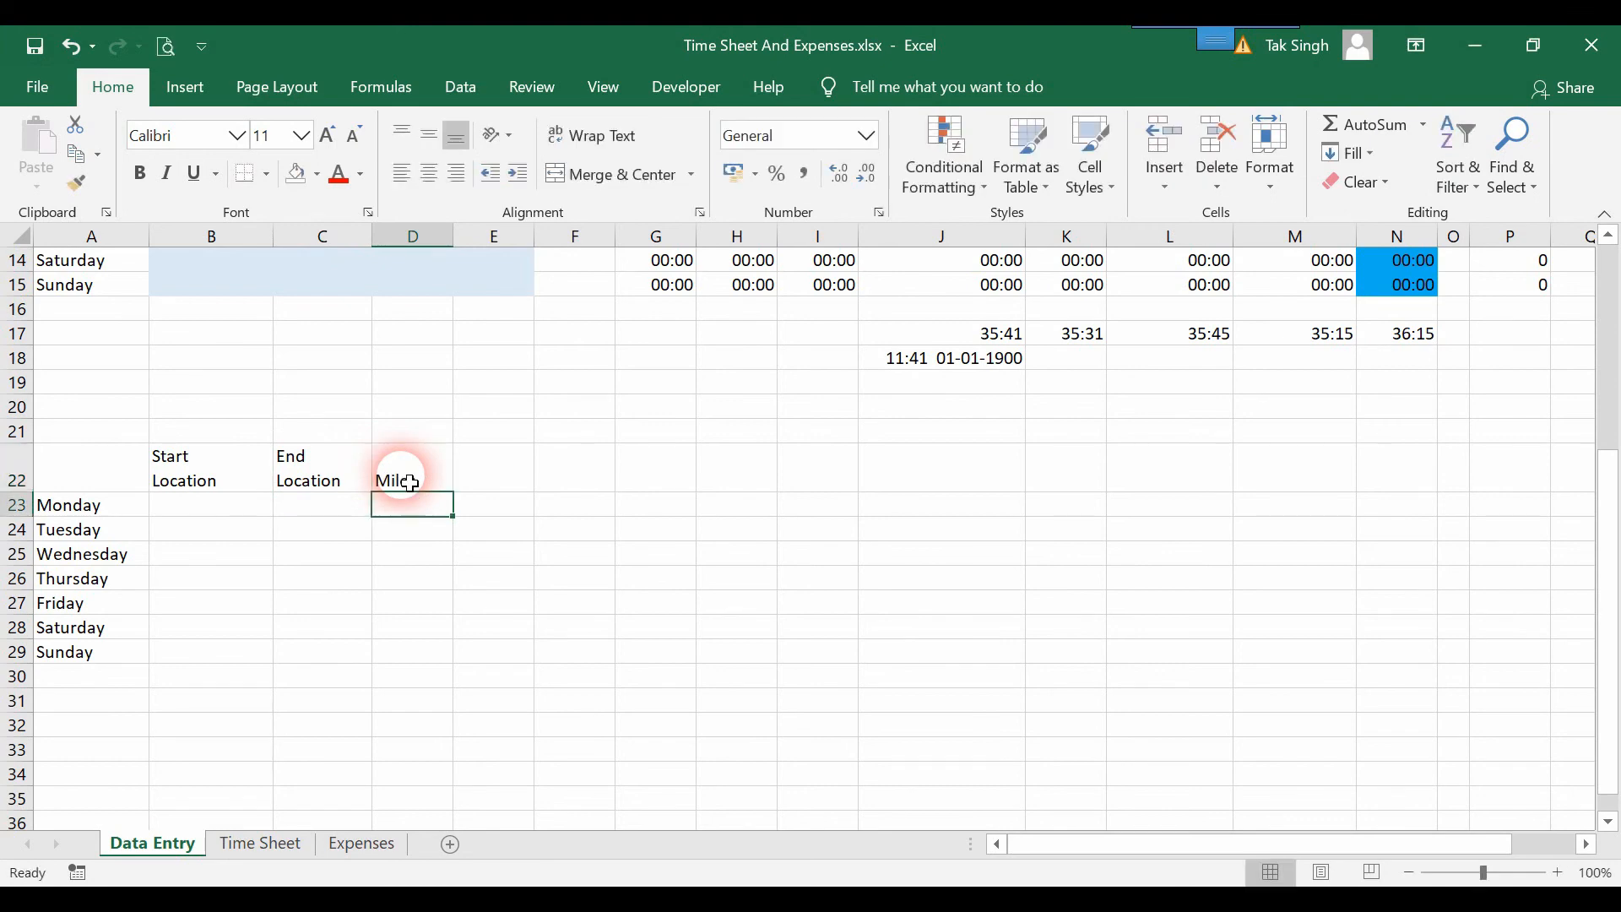
left_click(497, 474)
type("Reason for Journey")
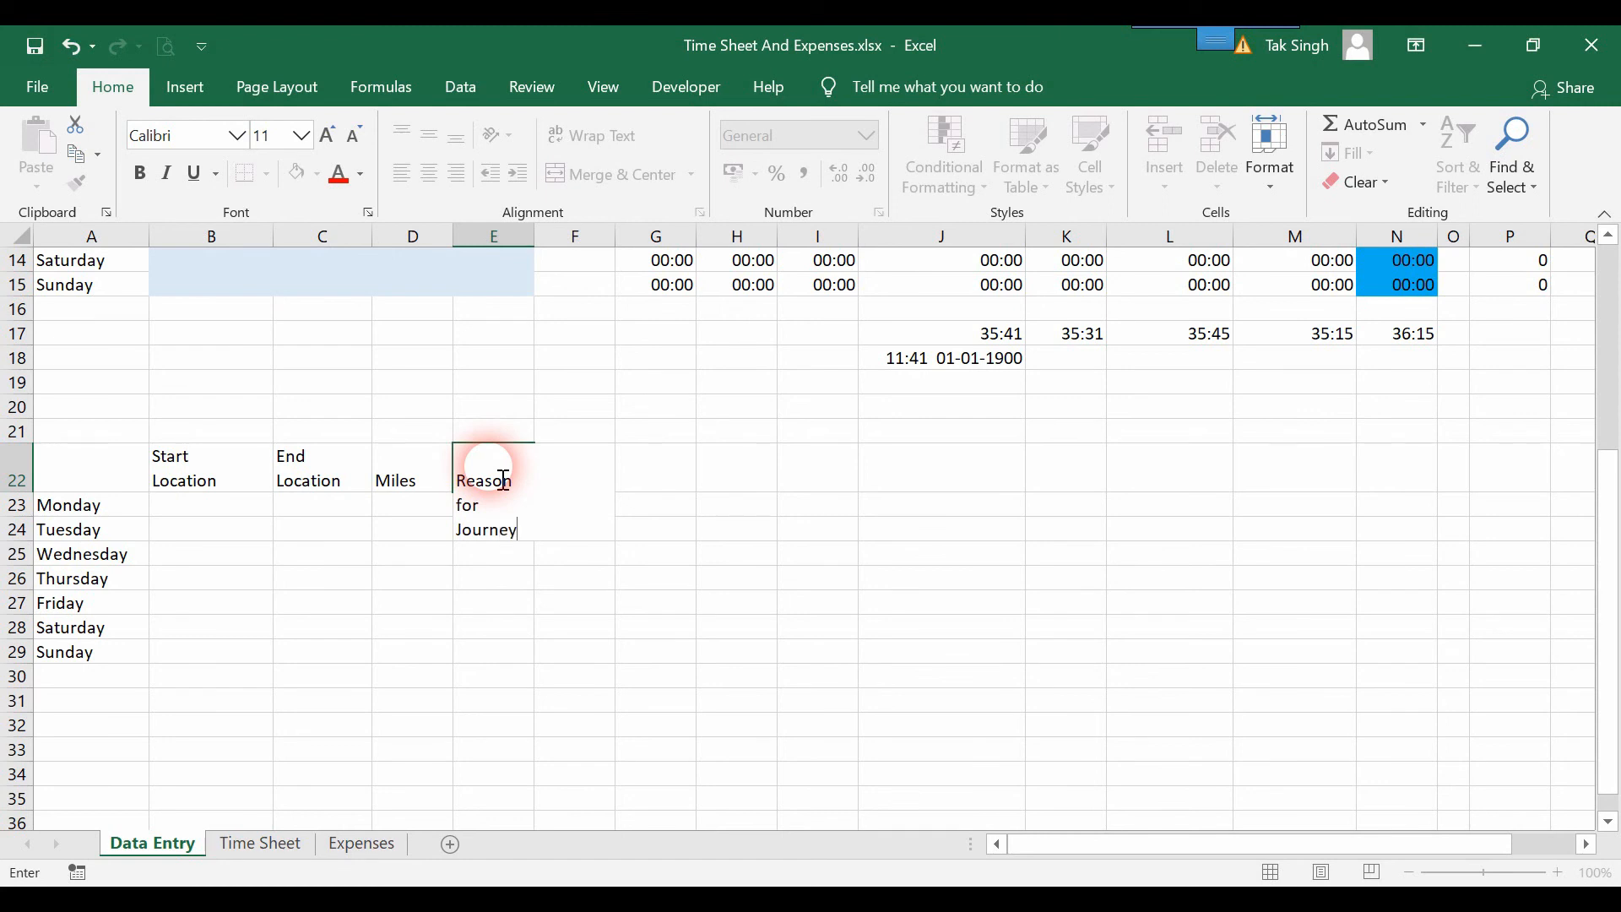
key("Return")
Centre the headings in B22:E22 both horizontally and vertically.
left_click(251, 505)
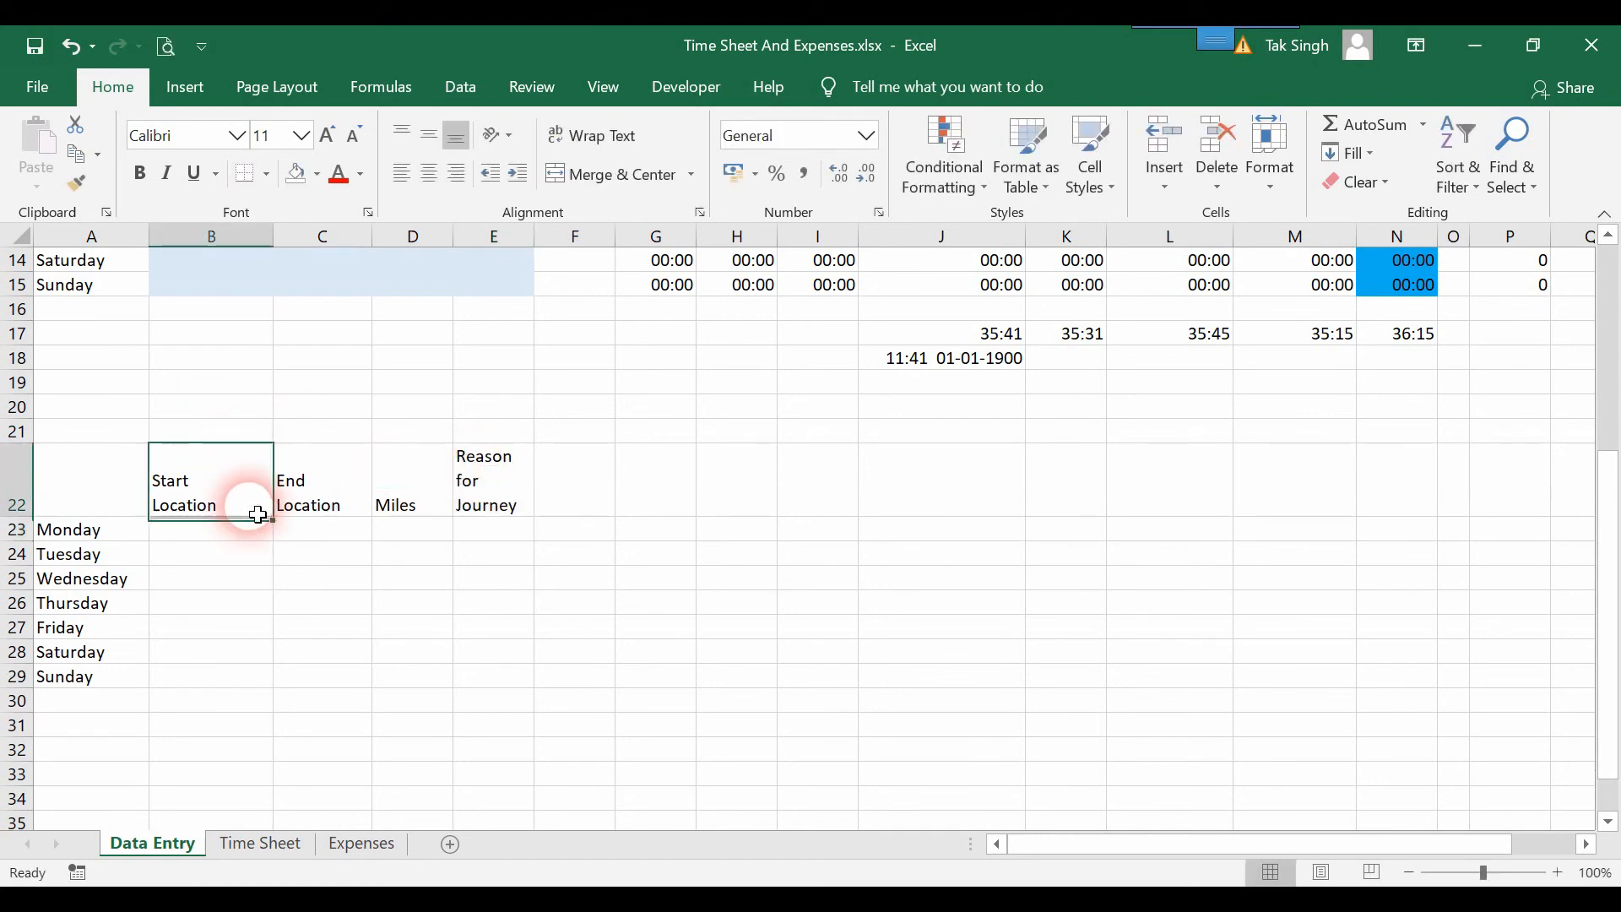
left_click_drag(252, 502, 481, 499)
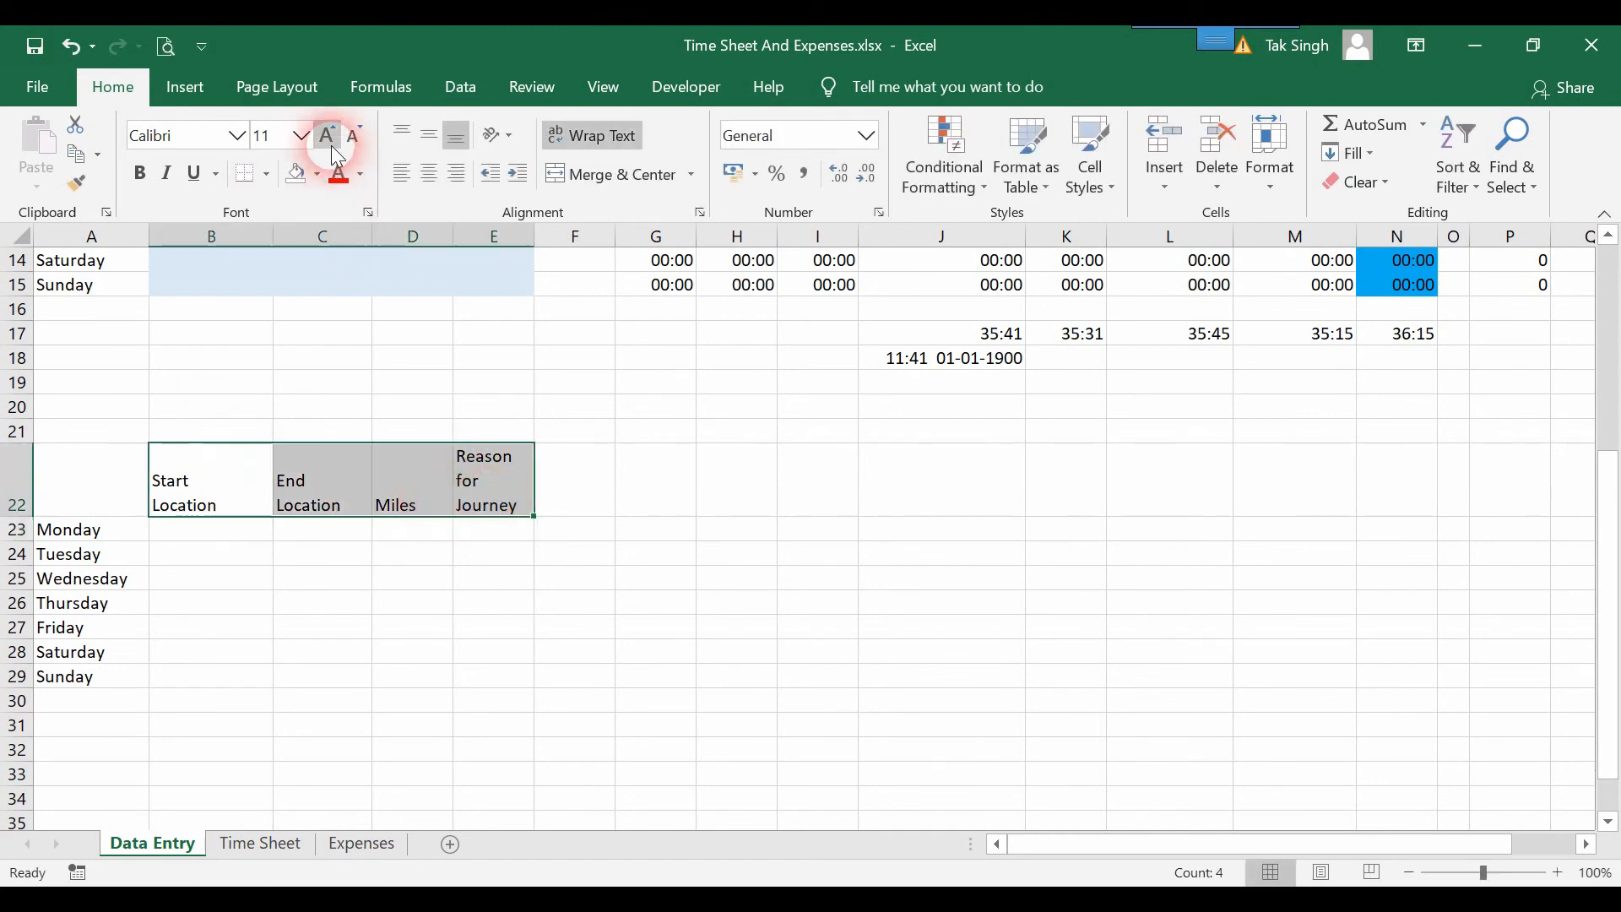
left_click(430, 175)
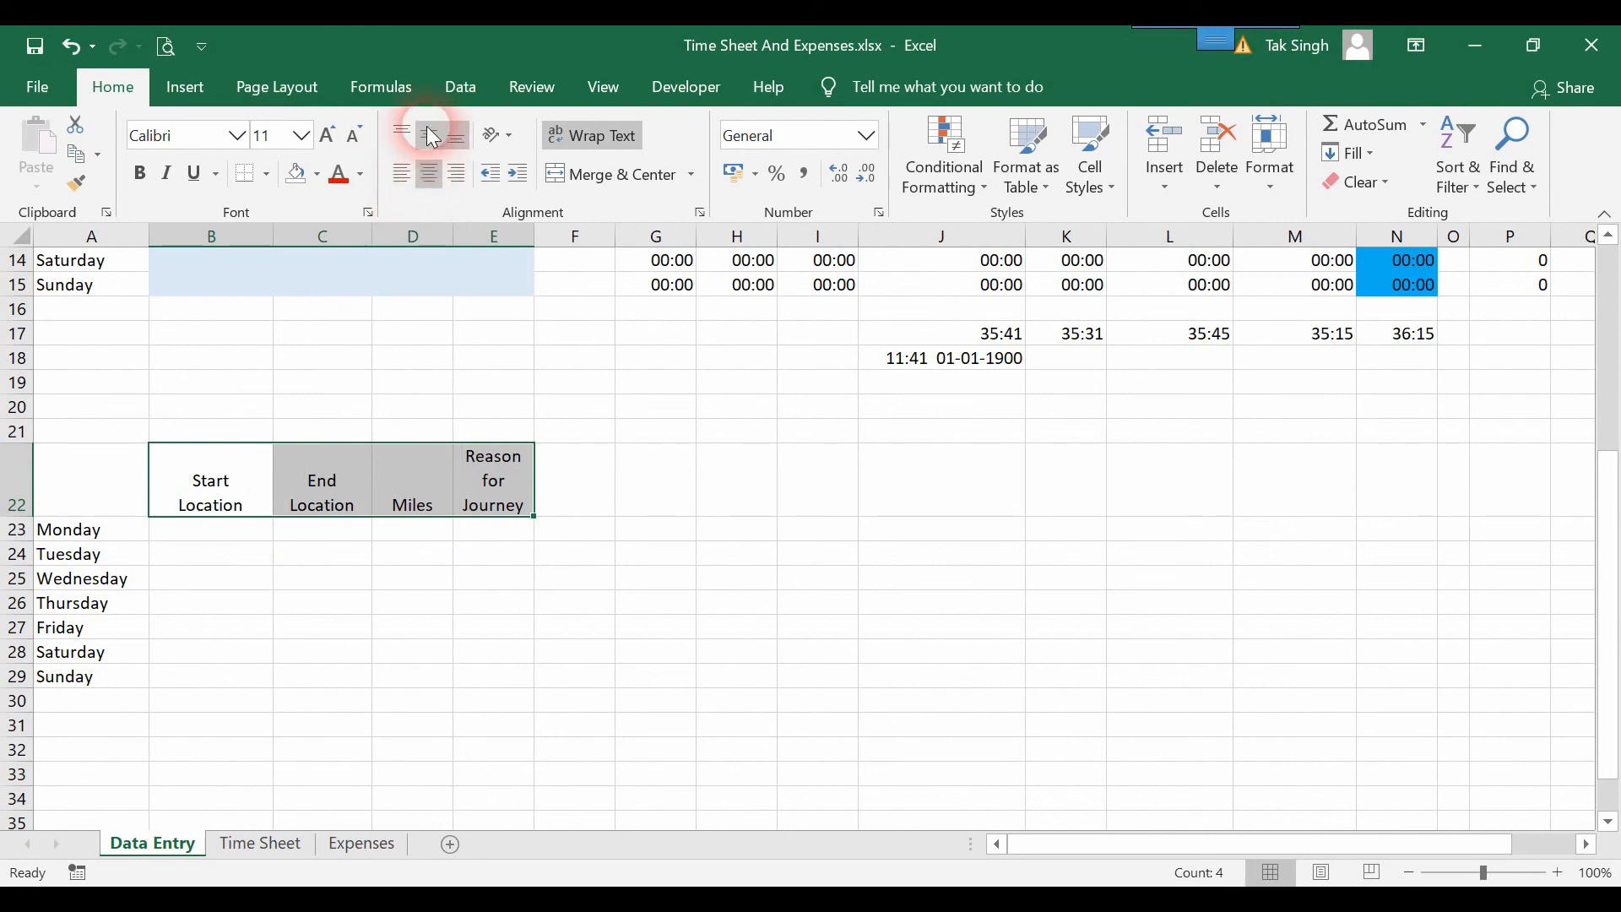
left_click(430, 135)
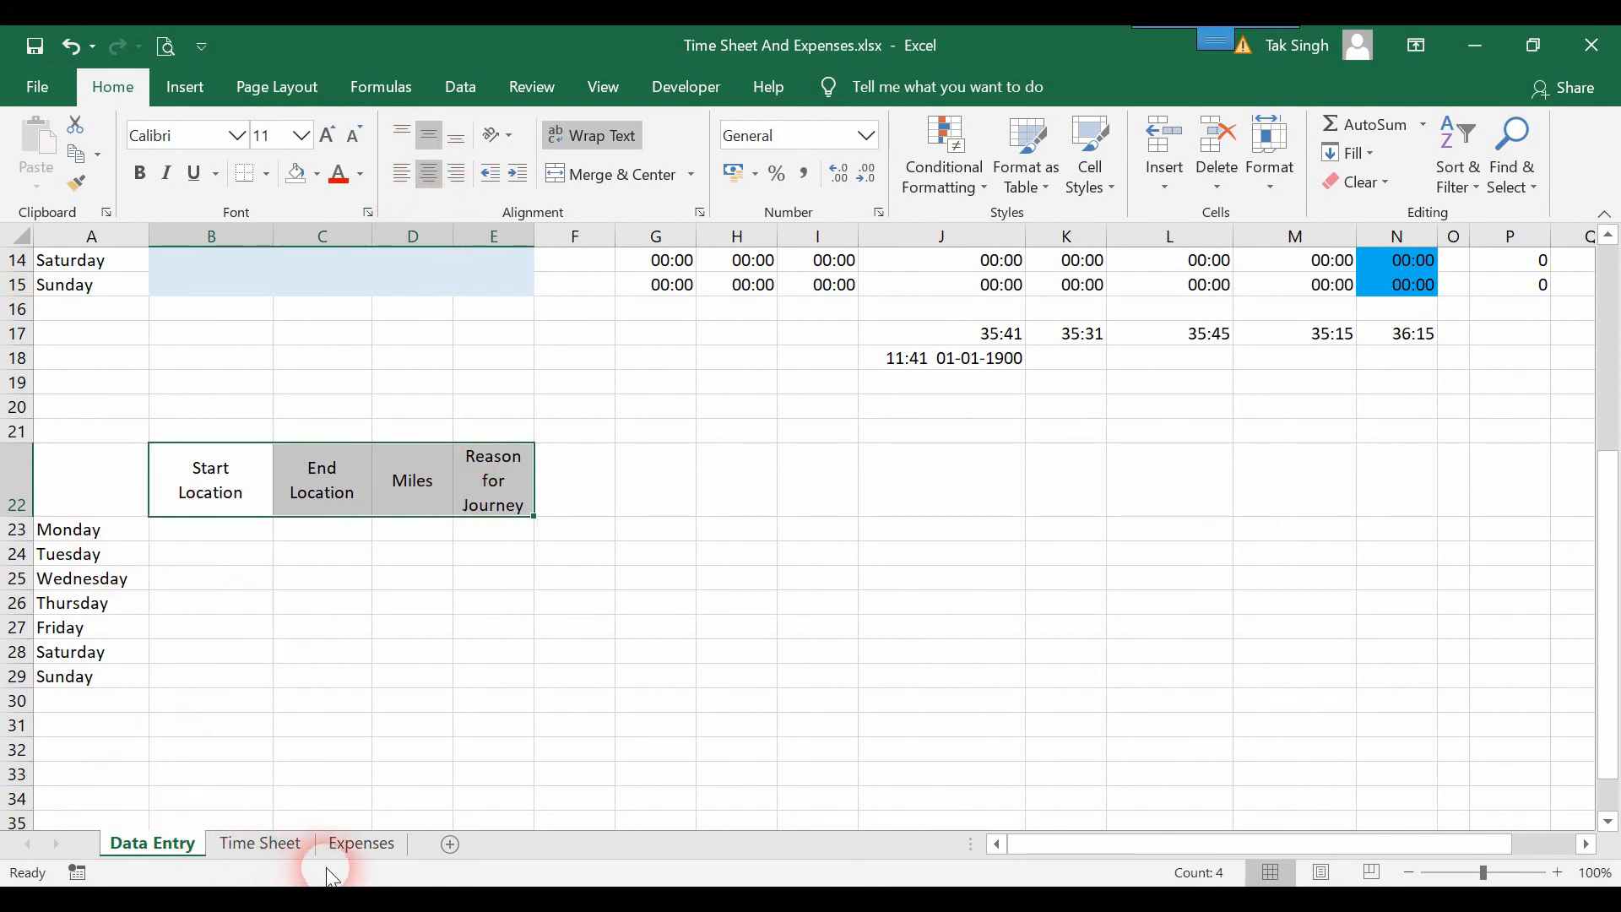
Check the mileage section of the Expenses sheet, then enter HOME as the Data Entry start location for Monday through Sunday.
left_click(348, 843)
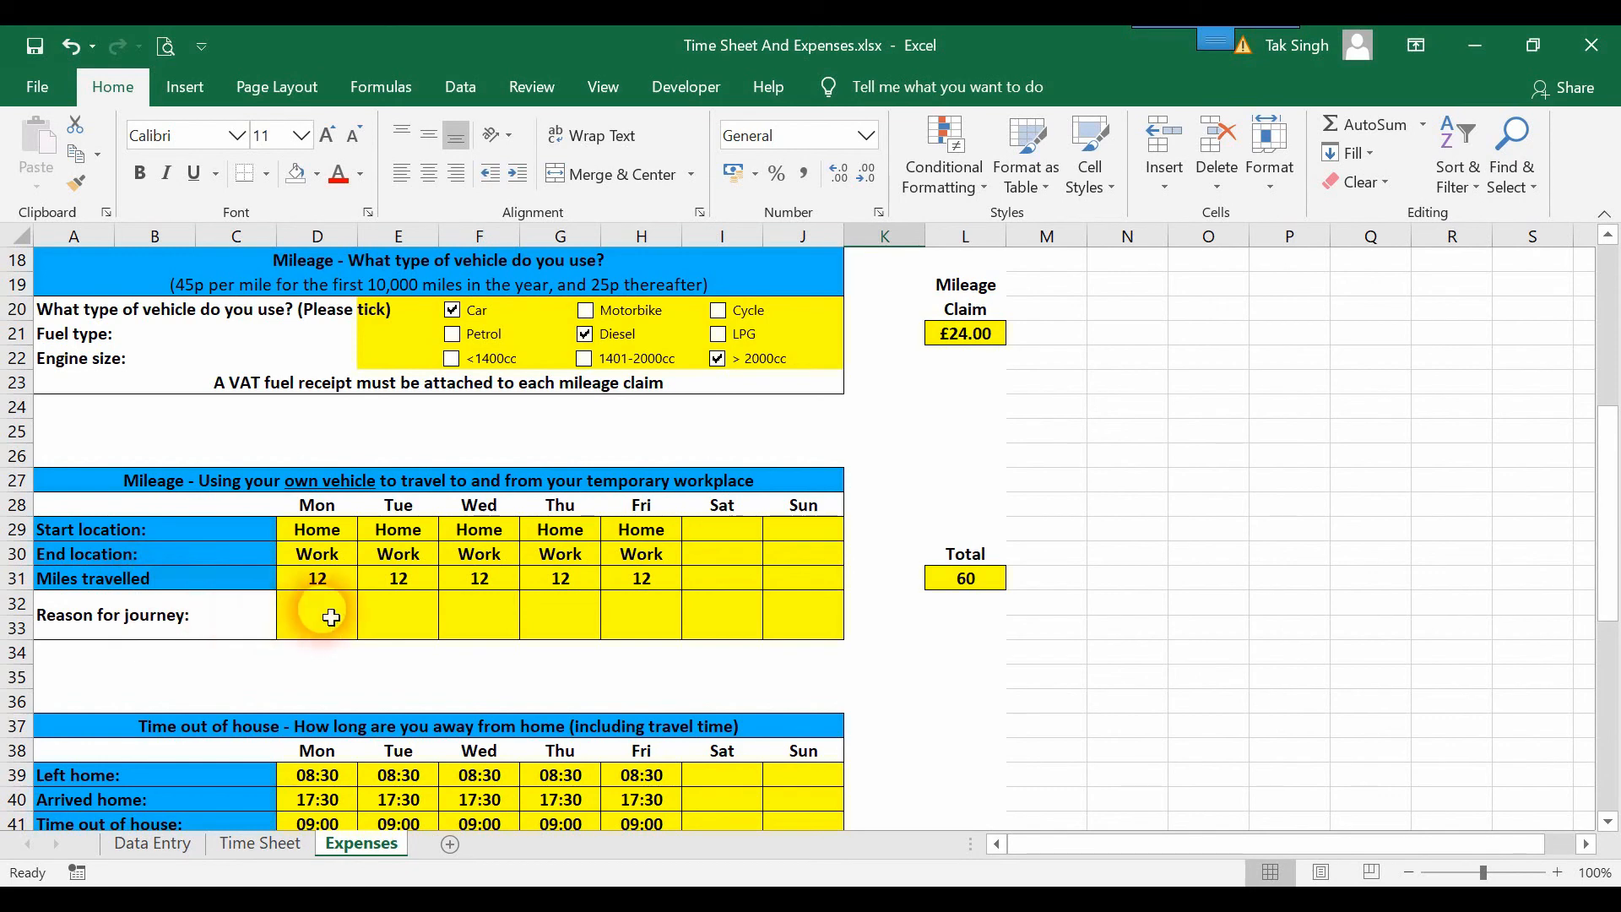
left_click(179, 844)
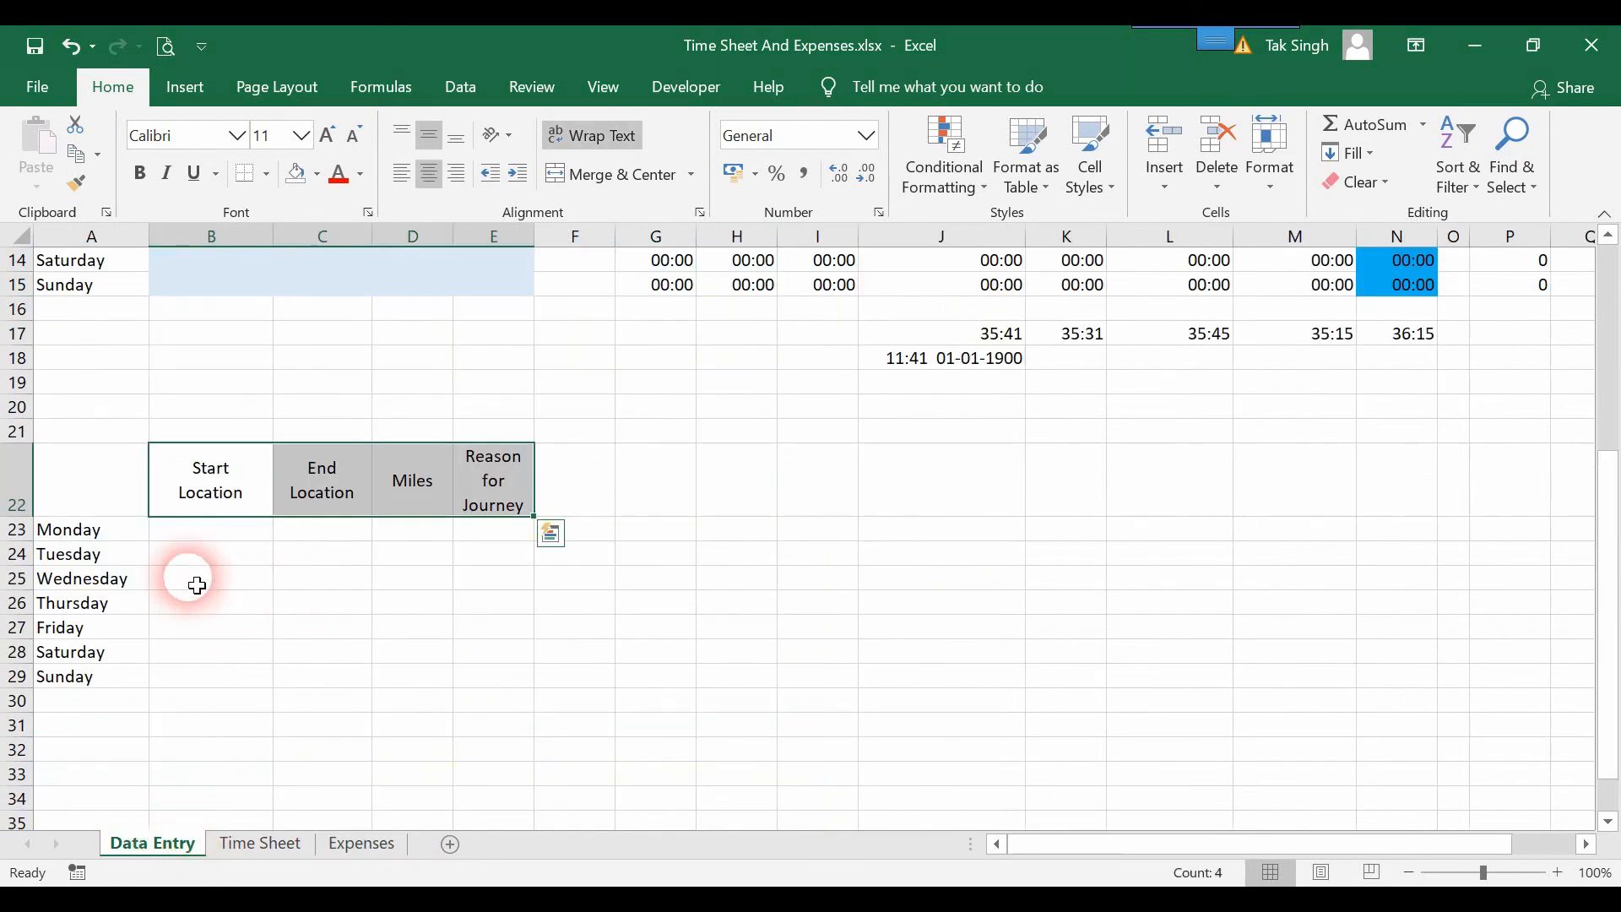
left_click(207, 548)
type("HOme")
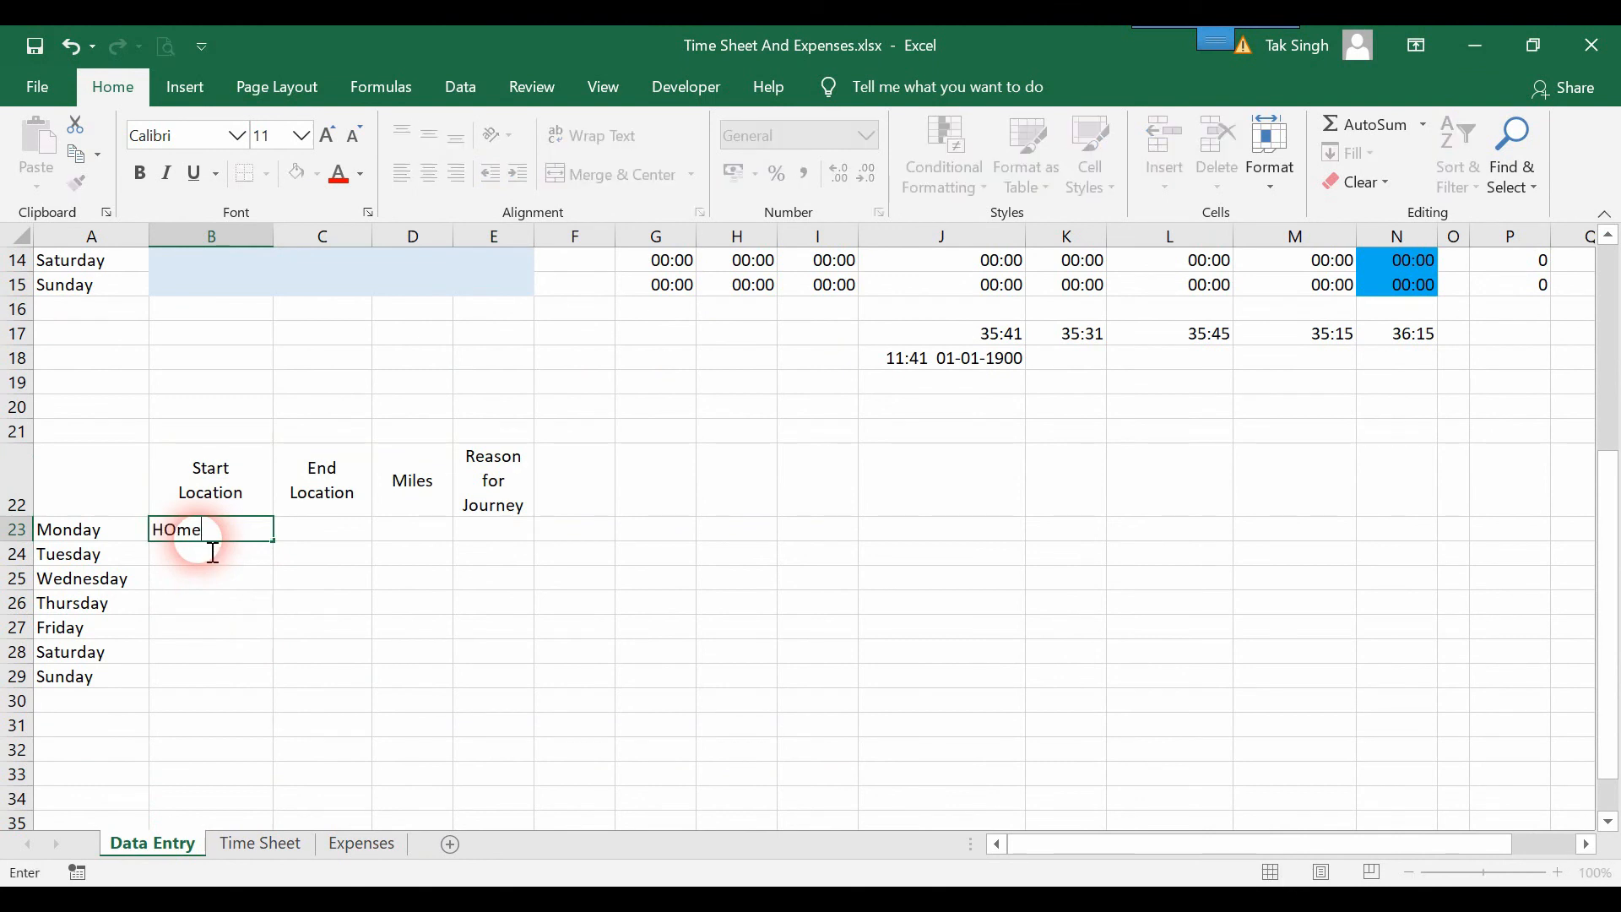
type("OME")
key("Return")
left_click(269, 532)
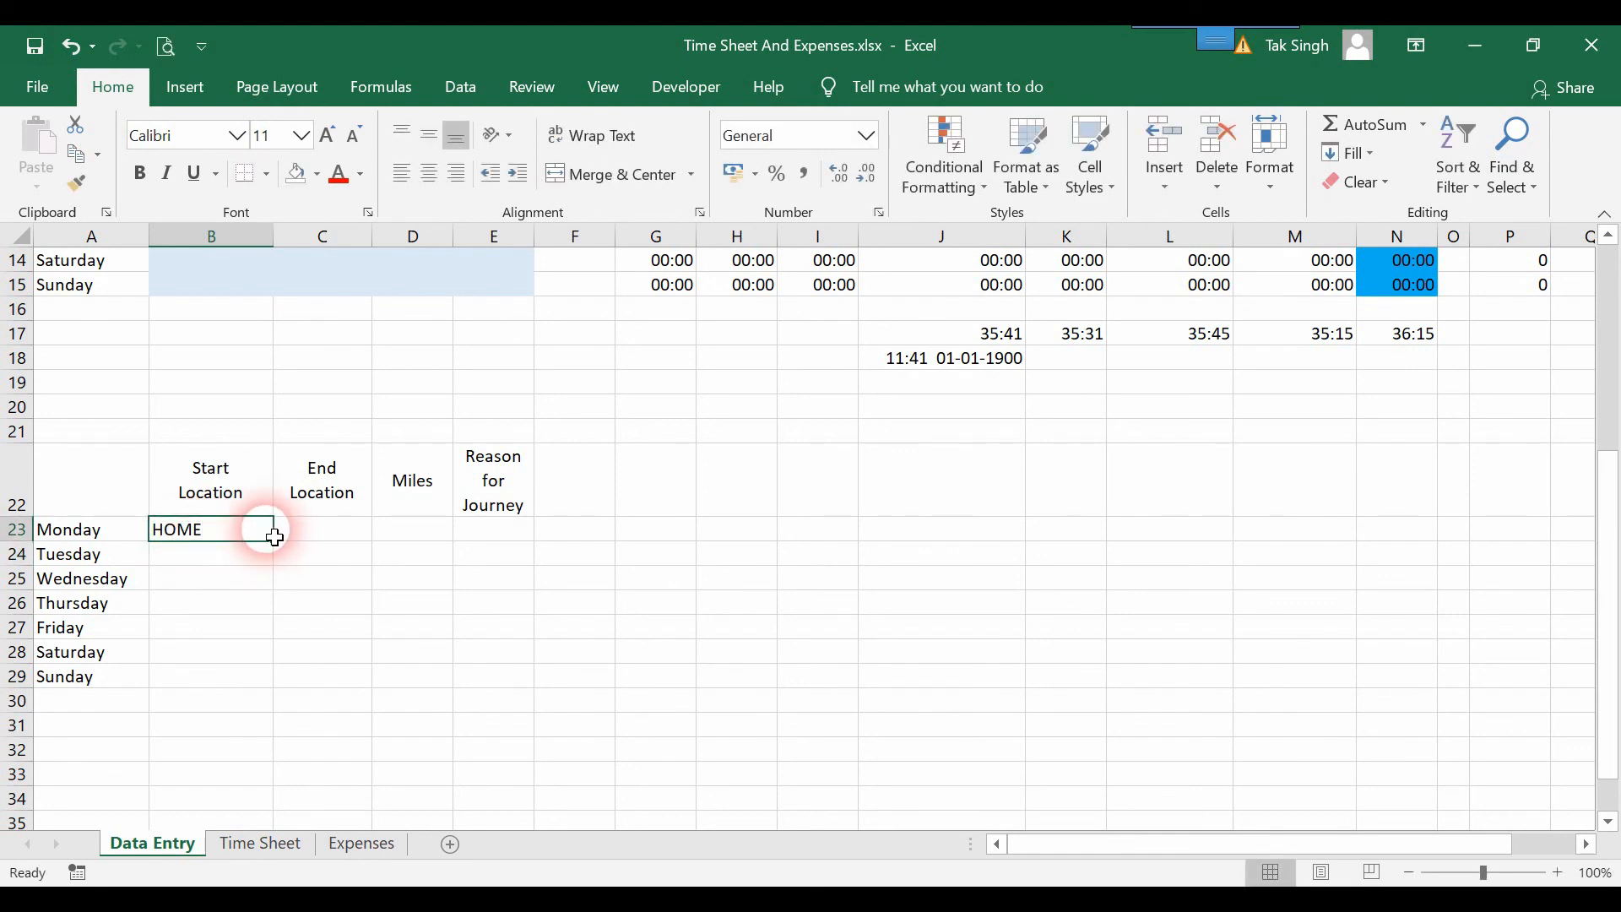
left_click_drag(271, 543, 261, 695)
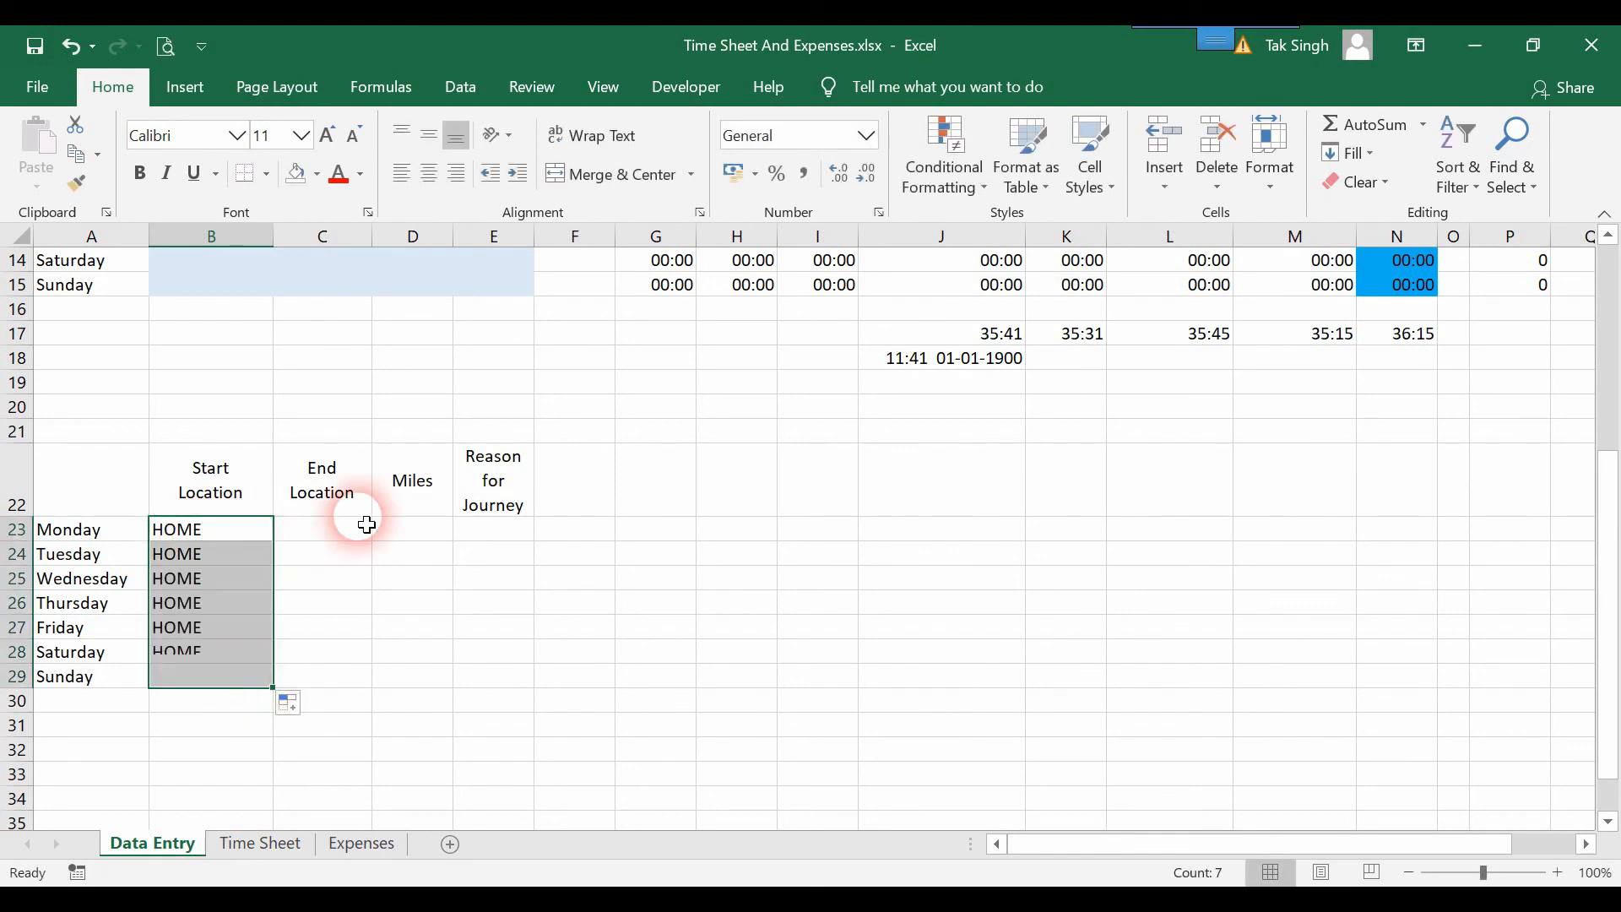
Enter WORK as Monday's end location and fill it down through Sunday.
left_click(363, 527)
type("WORK")
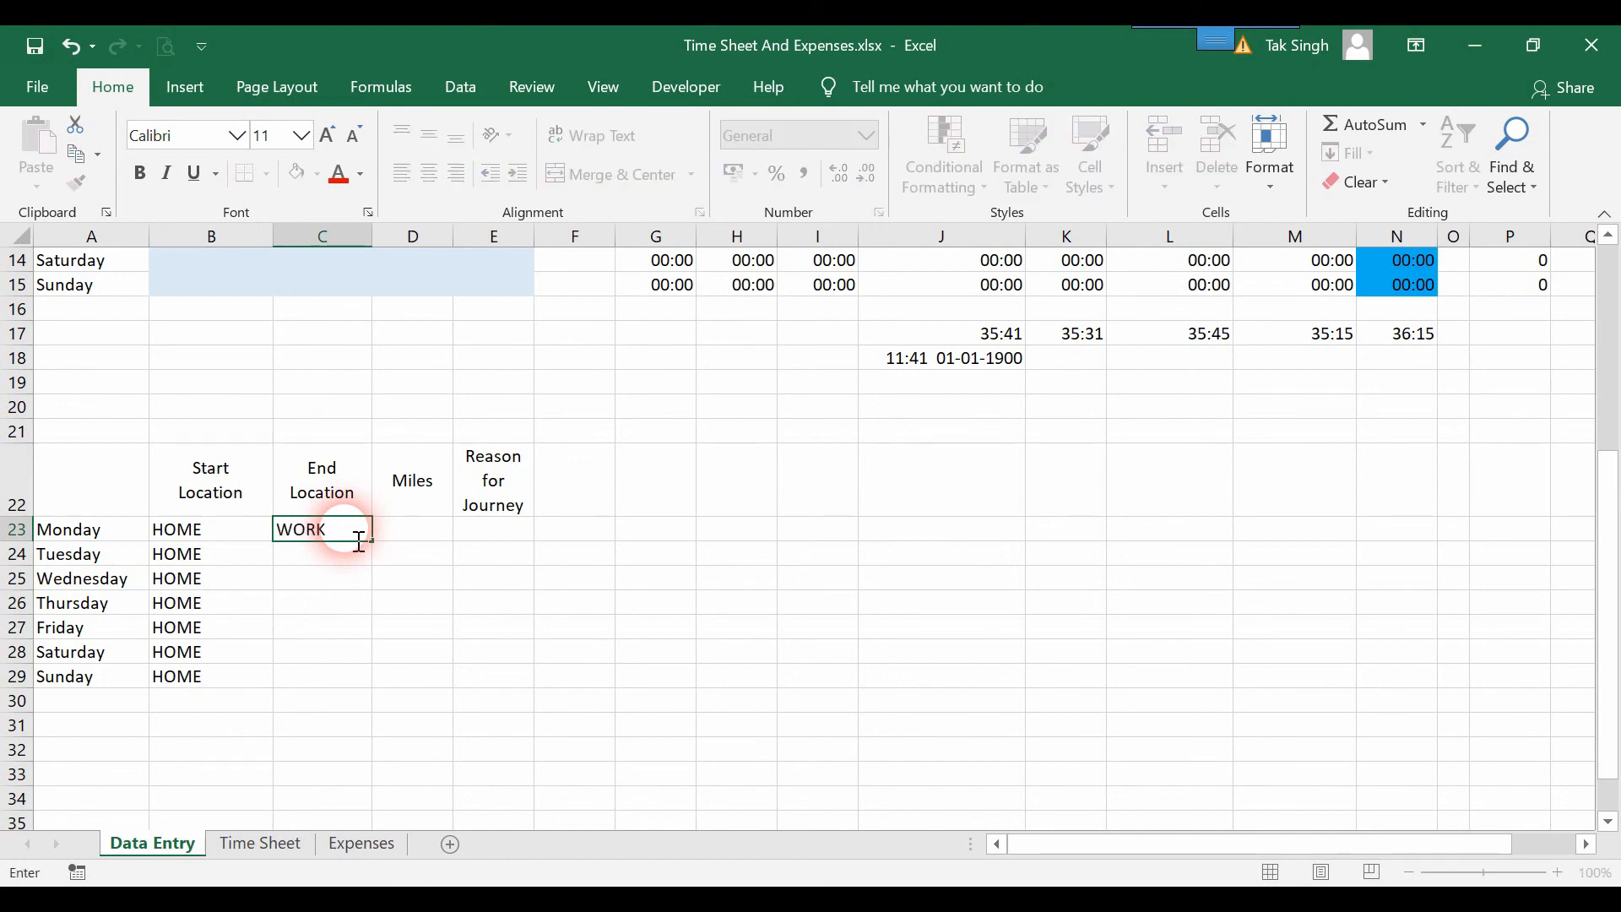
key("Return")
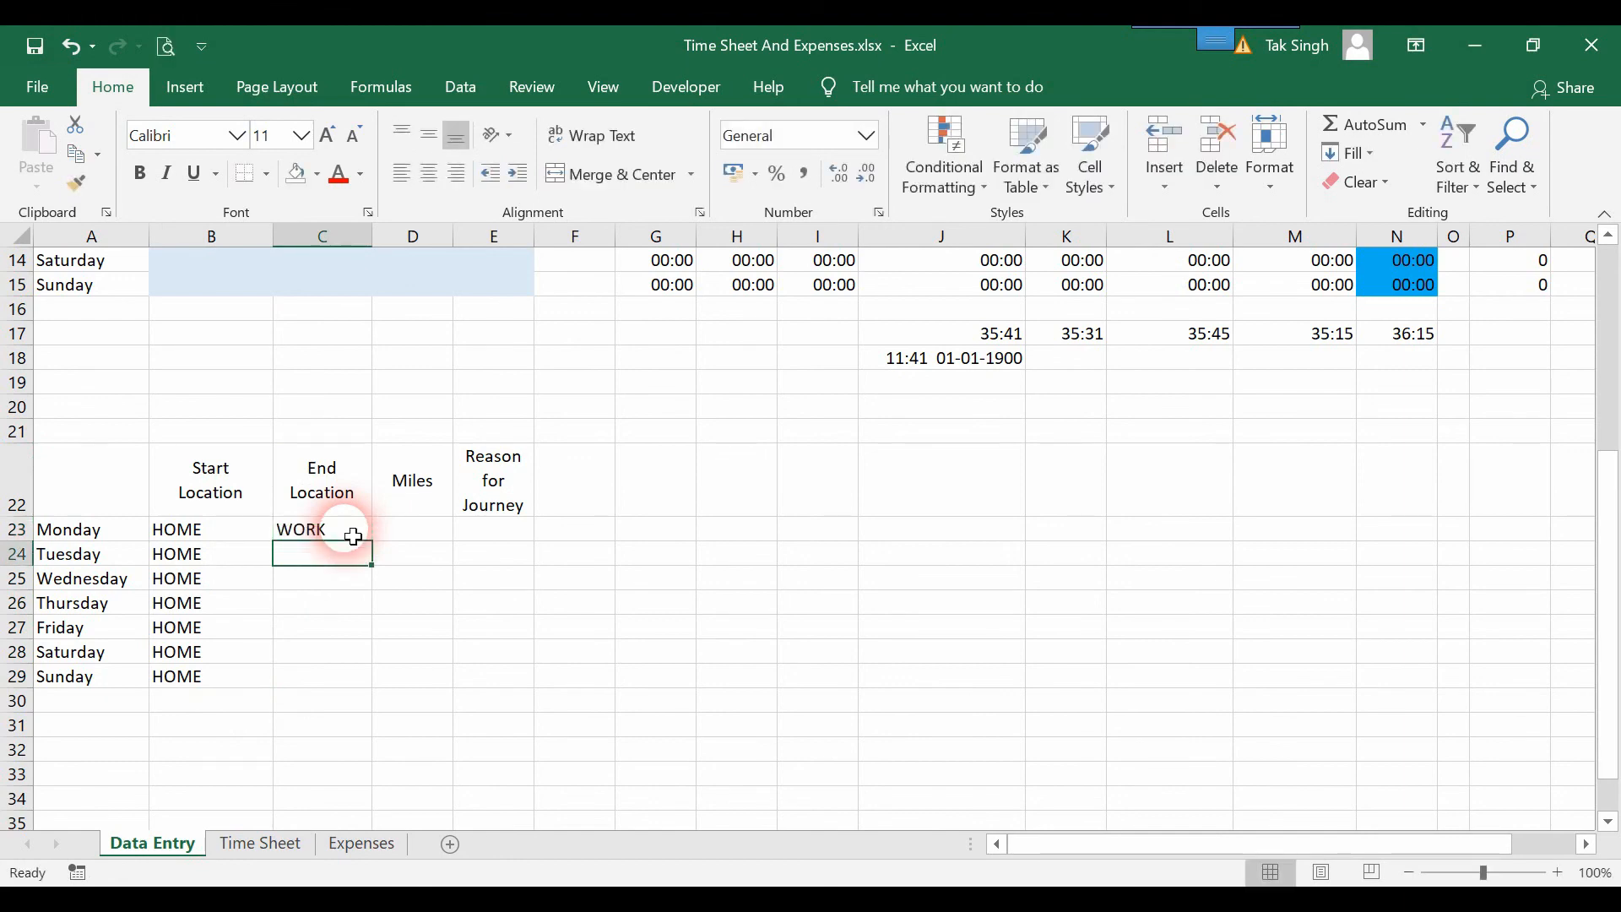
left_click(361, 537)
left_click_drag(383, 550, 375, 680)
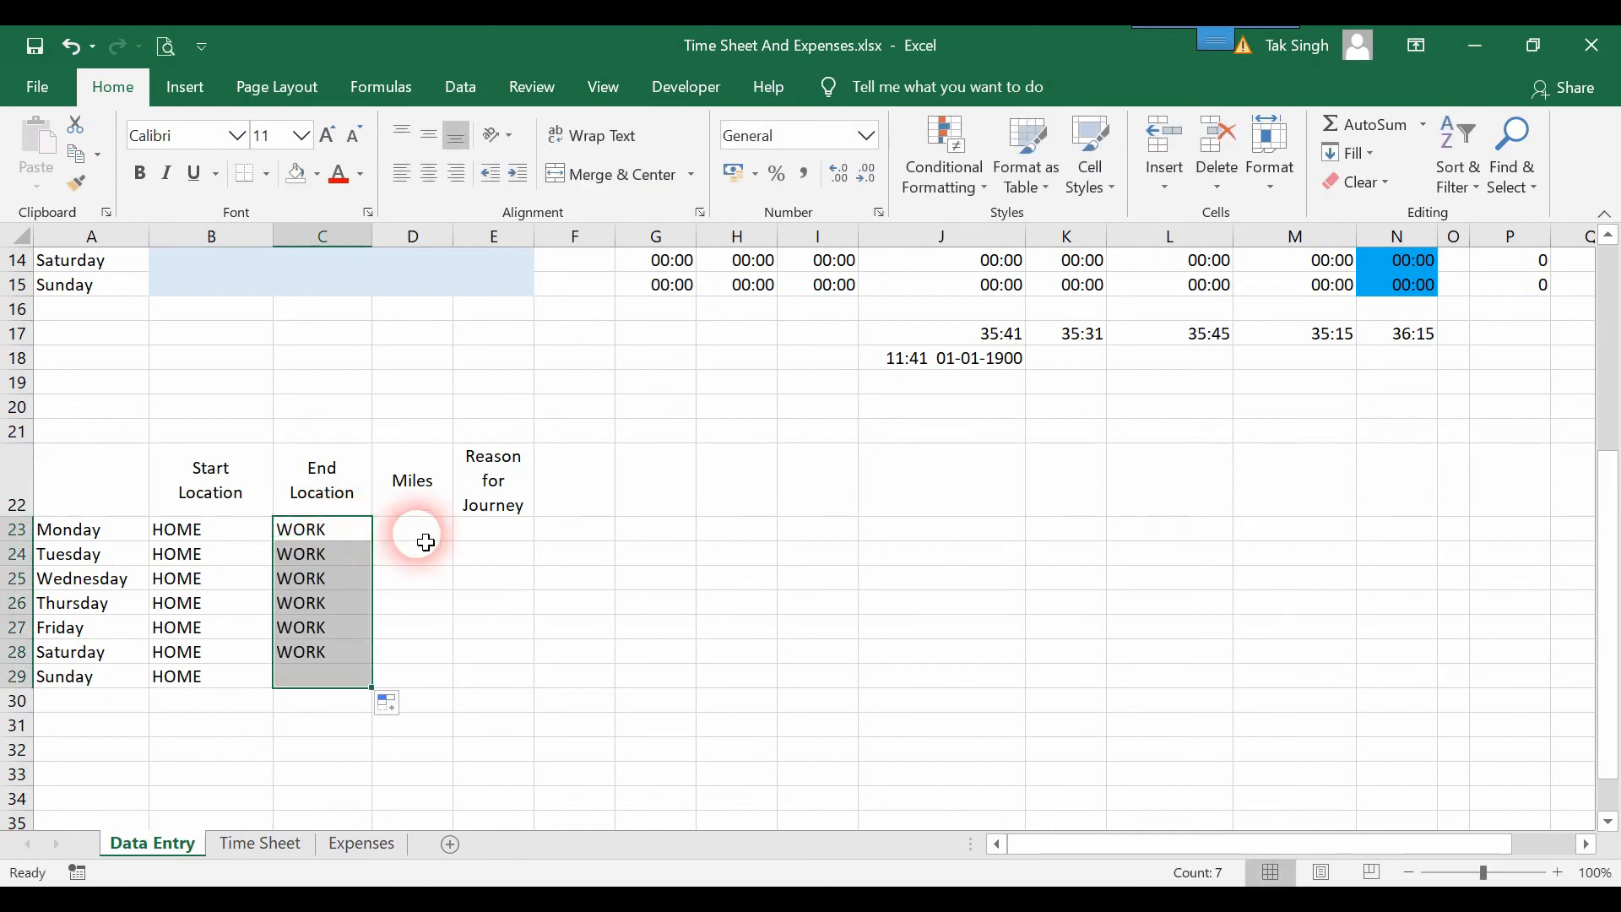
Enter 8 miles for Monday through Friday and clear the start and end locations for Saturday and Sunday.
left_click(448, 540)
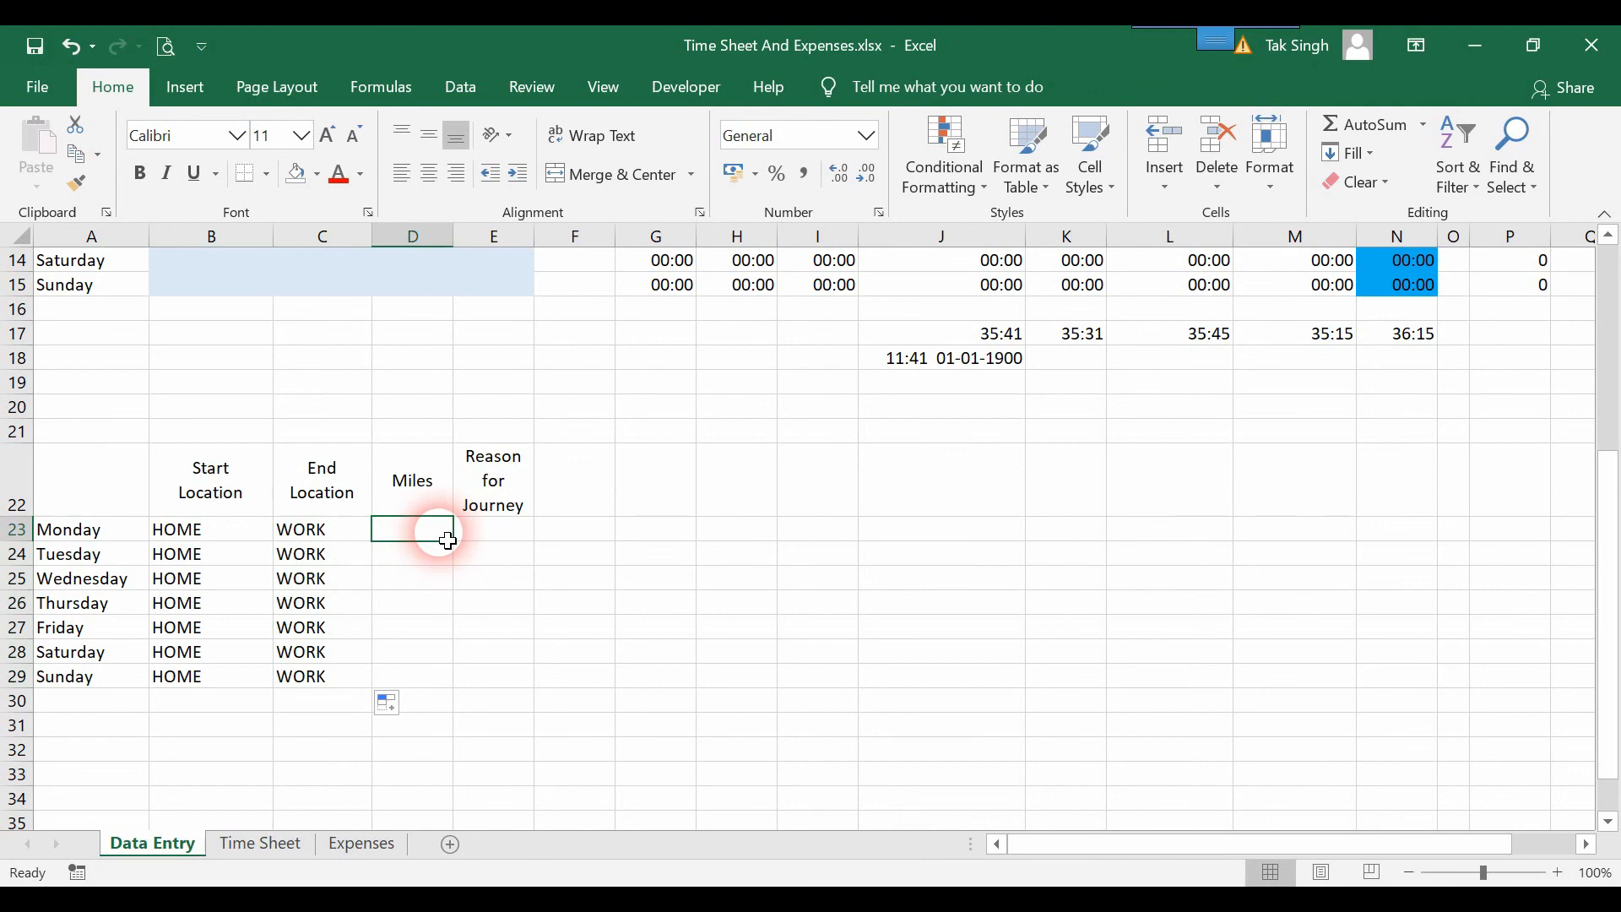
type("8")
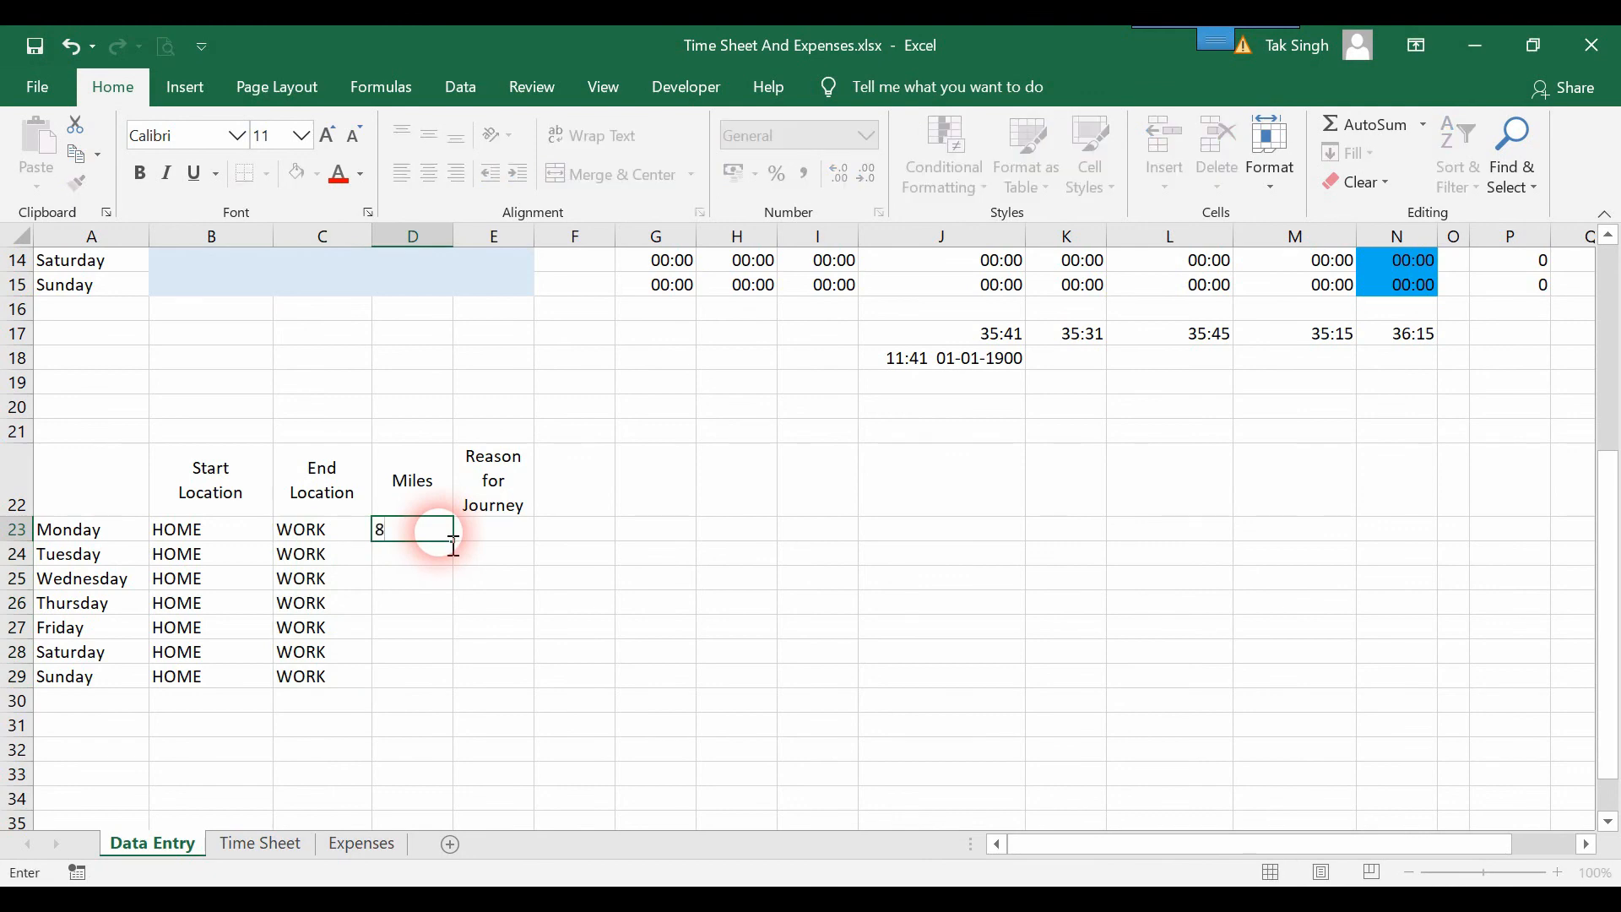
key("Return")
left_click(448, 538)
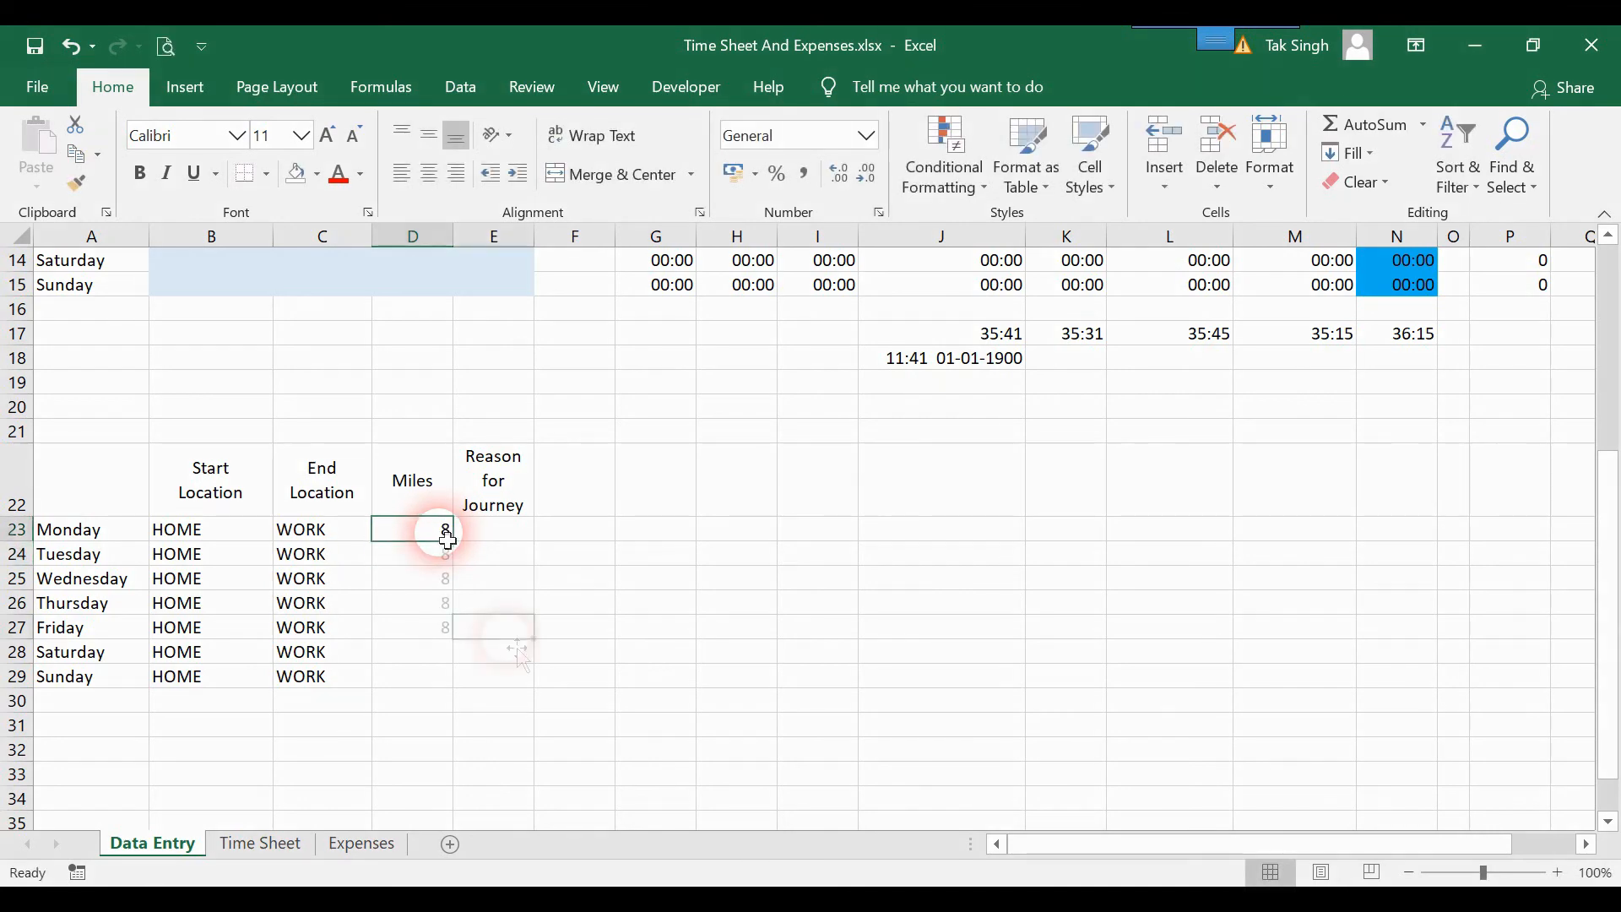
left_click_drag(448, 539, 462, 552)
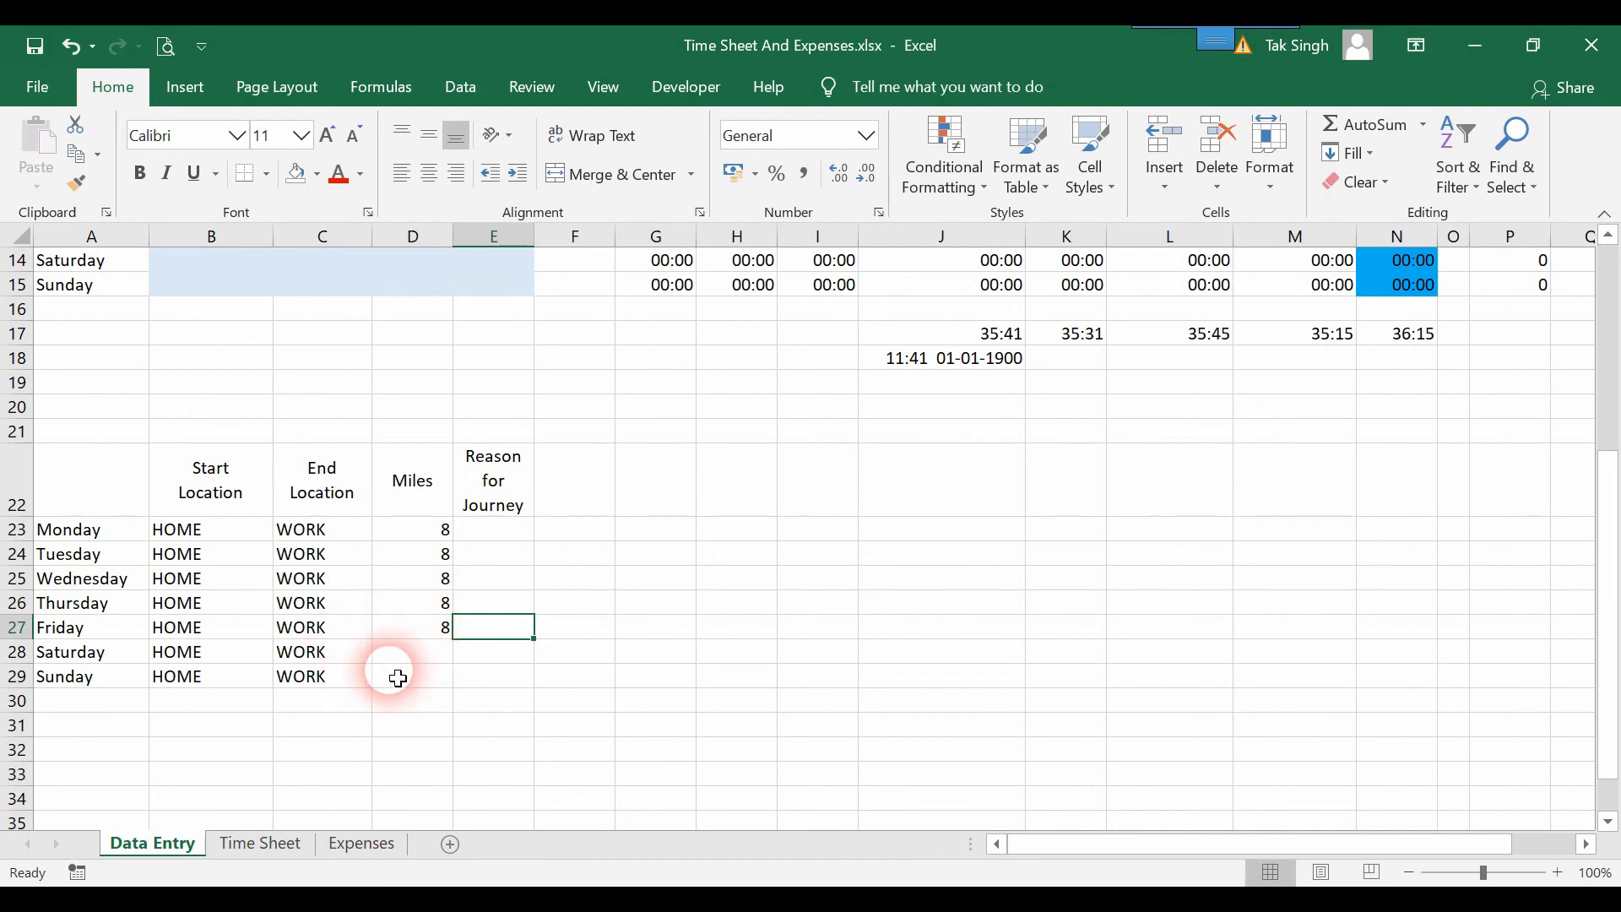
left_click_drag(243, 655, 334, 689)
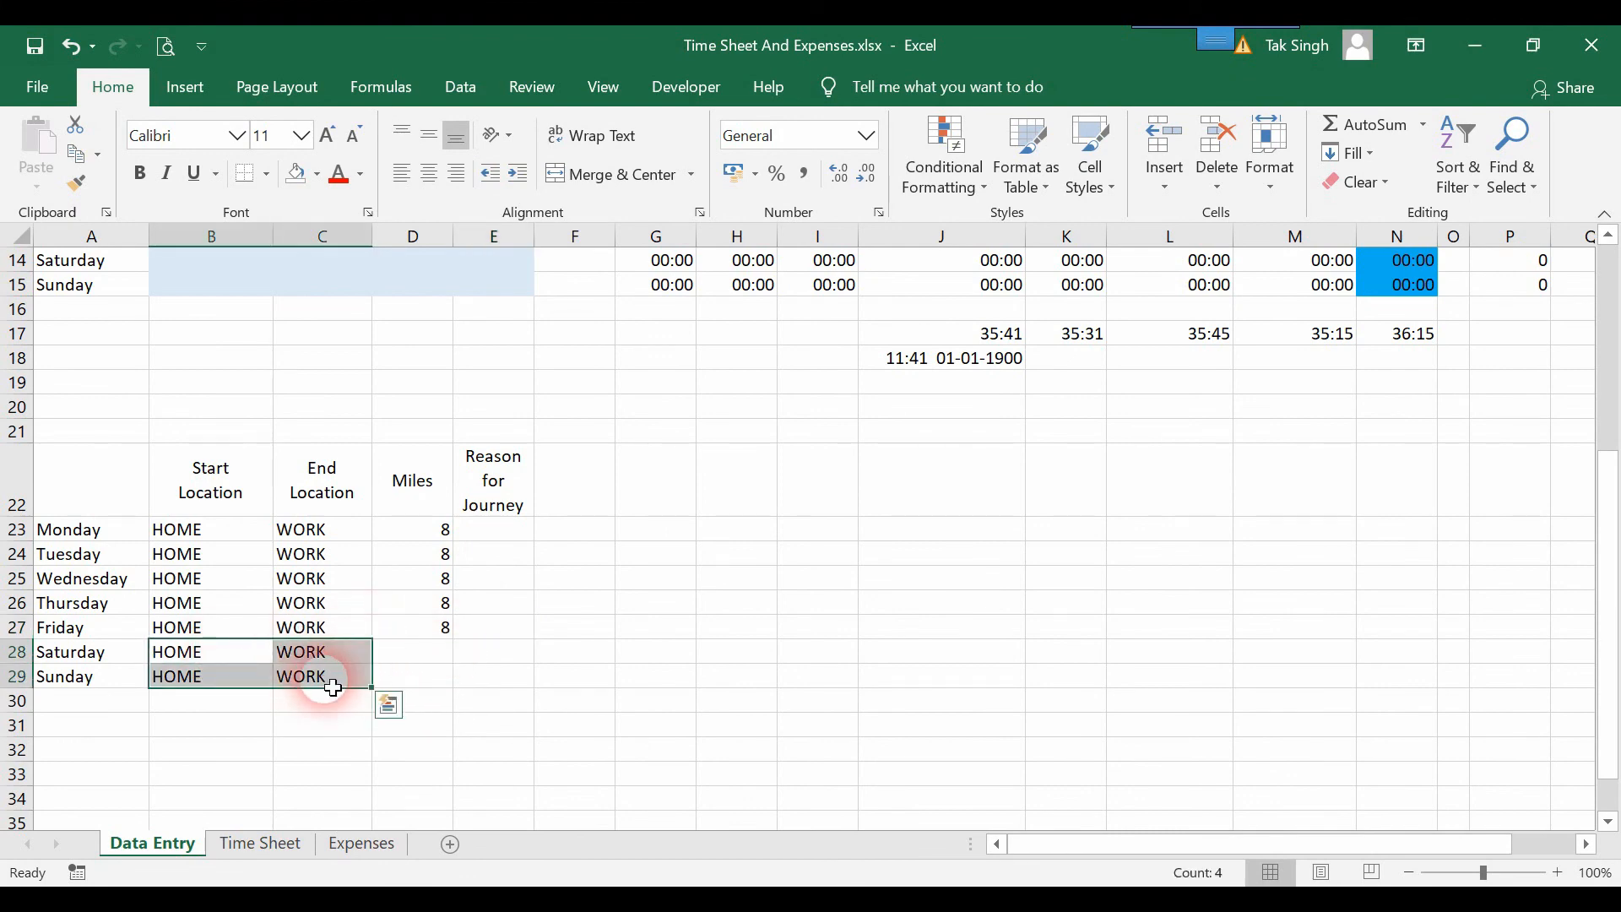
key("Delete")
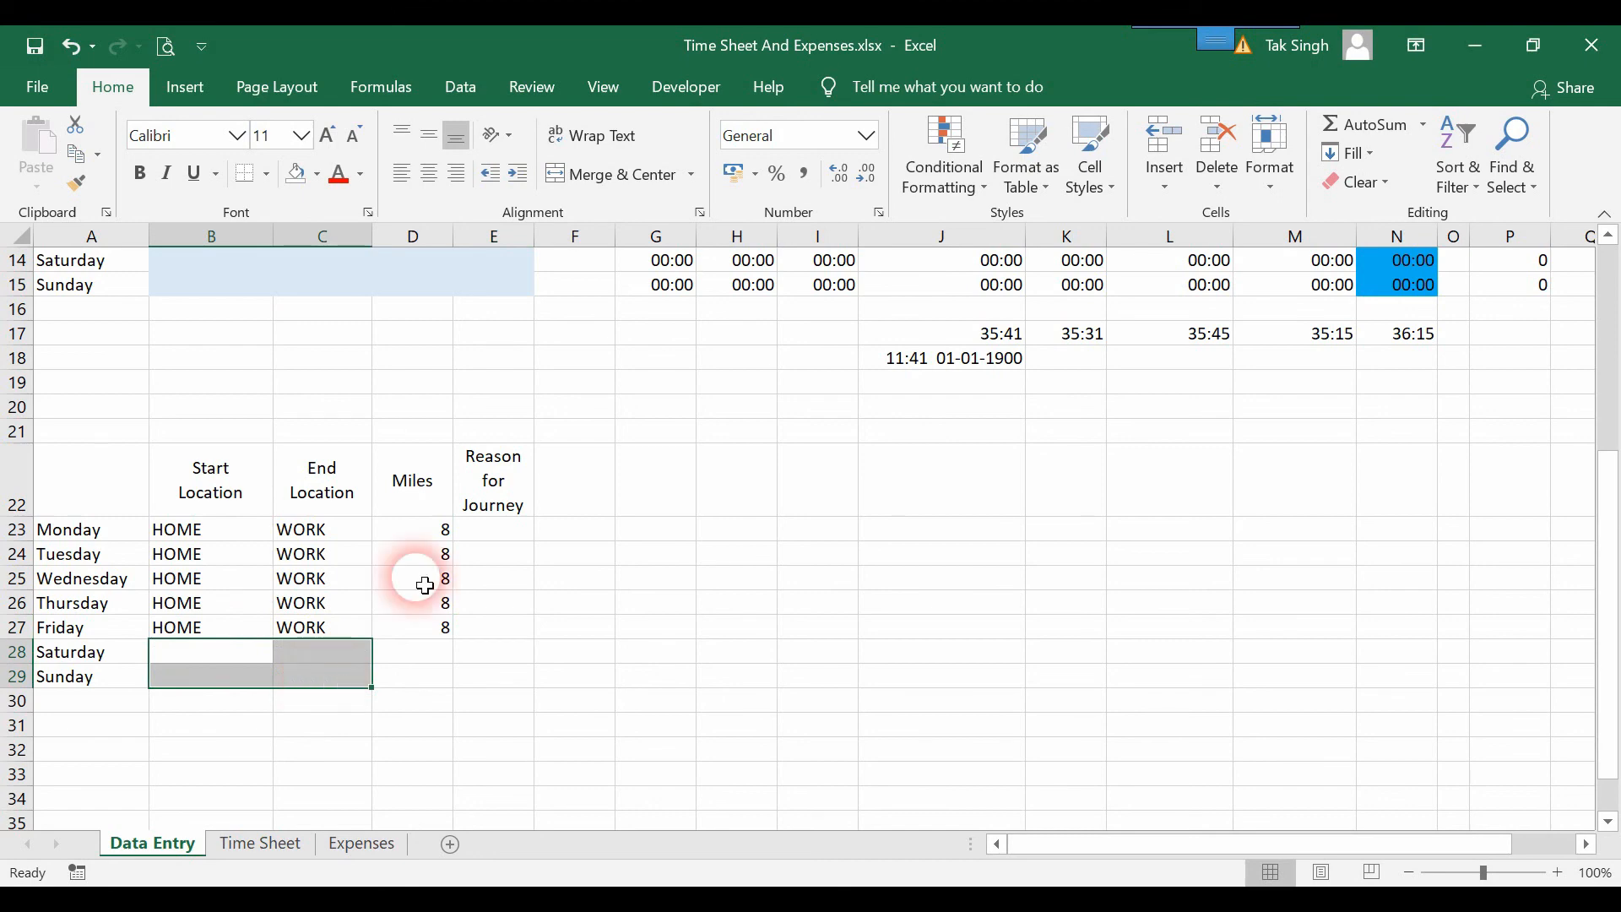
Copy the light blue input-cell formatting from B15 onto the journey table cells B23:E29.
left_click(523, 505)
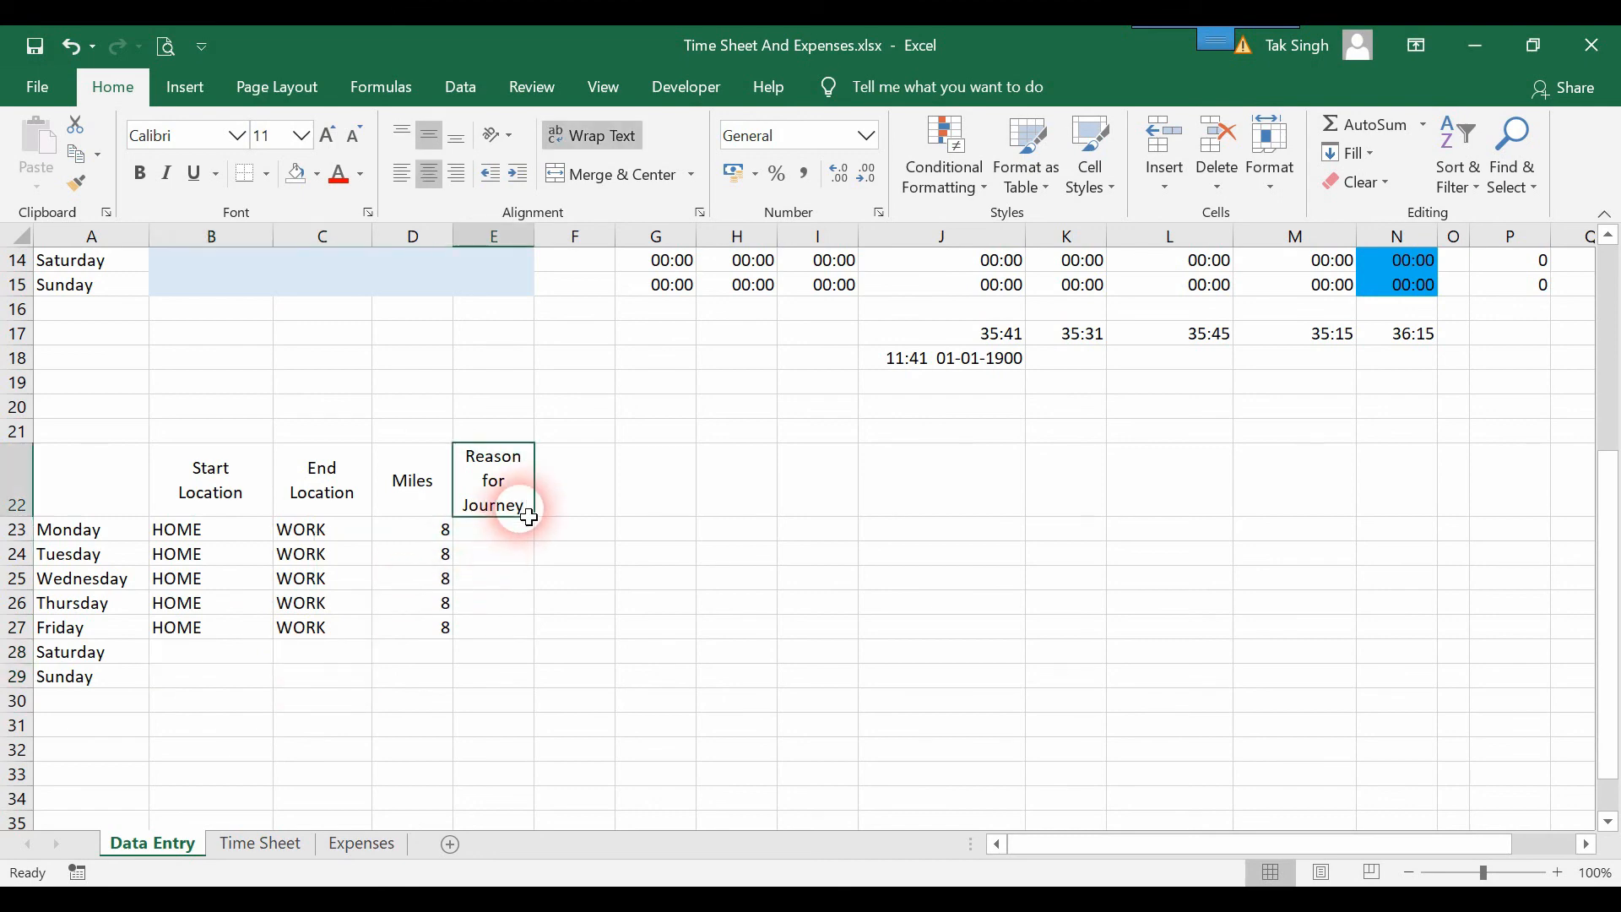
left_click(514, 558)
left_click(263, 280)
left_click(38, 180)
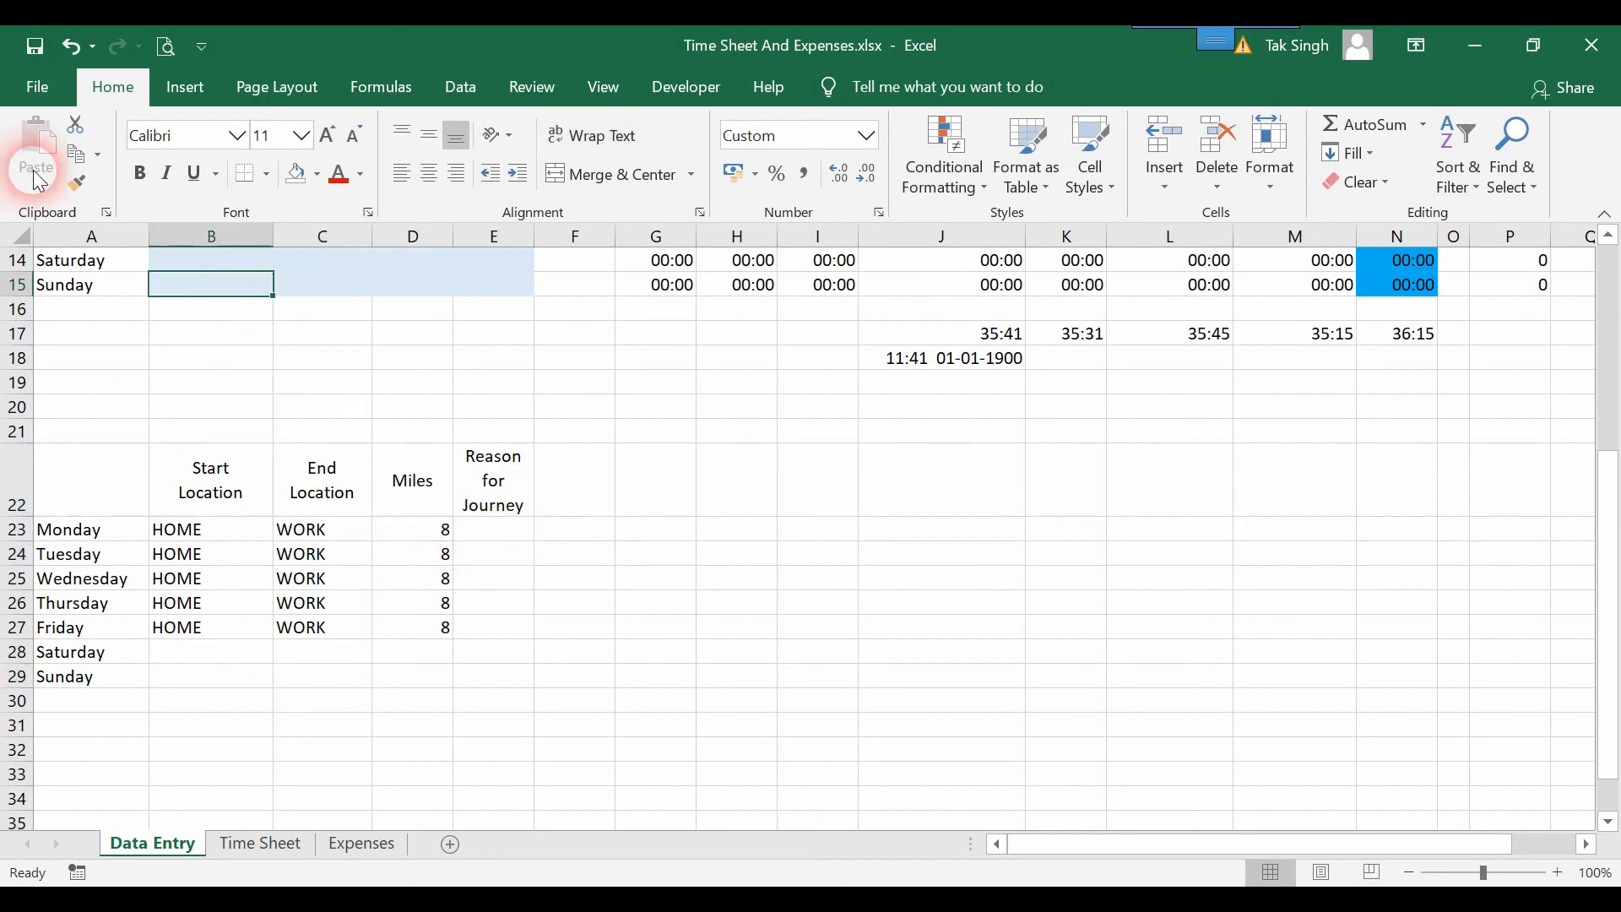
left_click(89, 187)
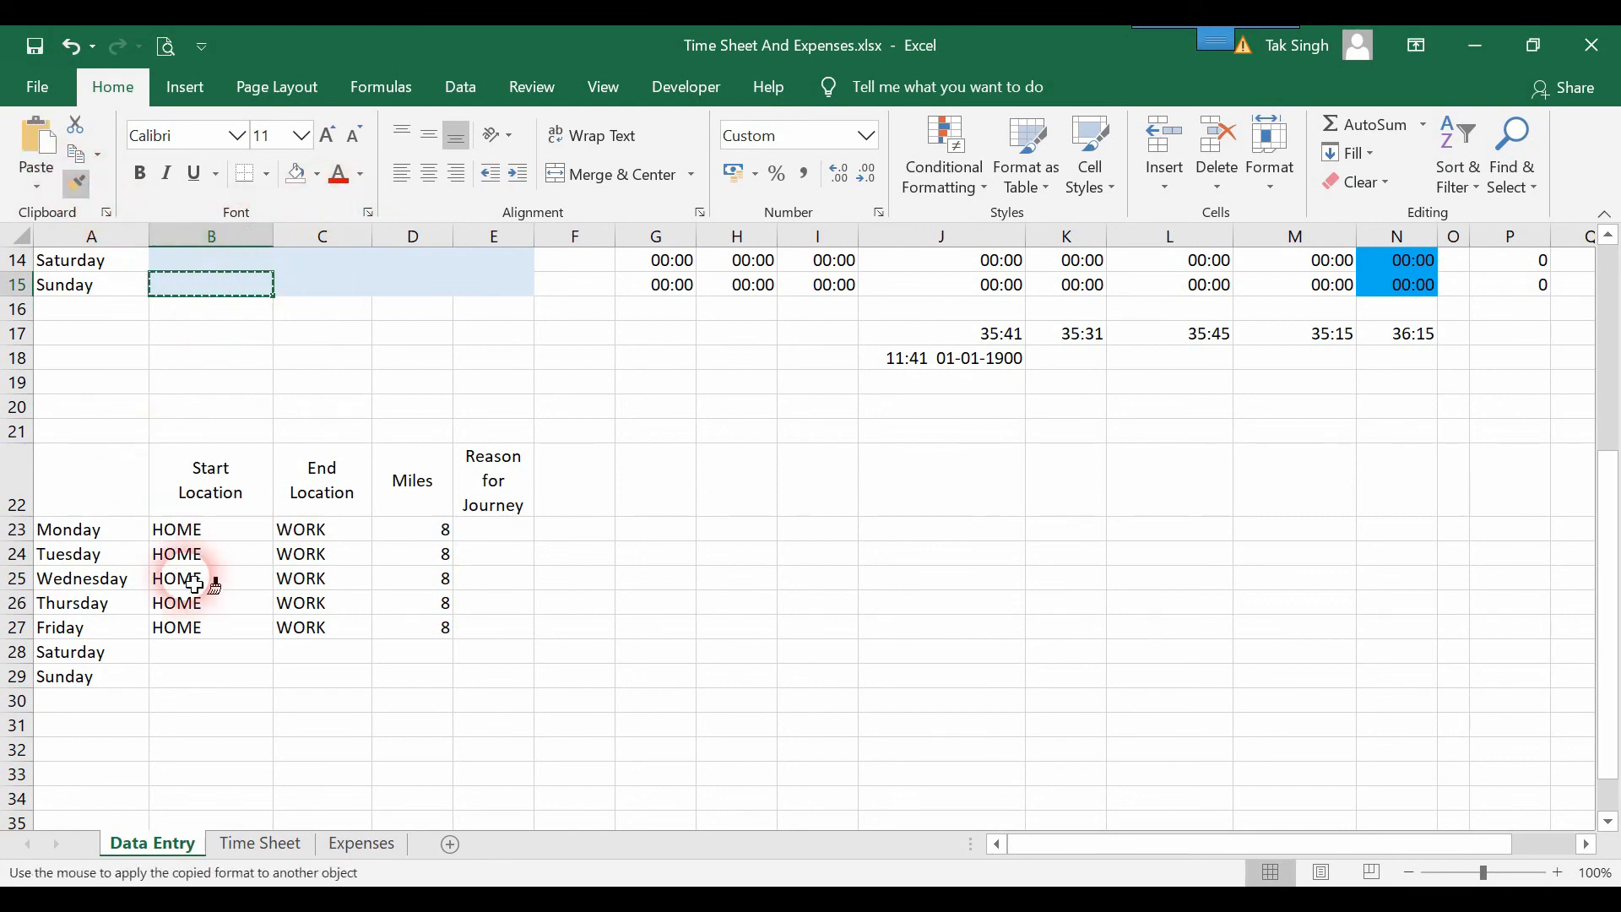
mouse_move(170, 532)
left_mouse_down()
mouse_move(459, 842)
mouse_move(514, 554)
mouse_move(518, 575)
mouse_move(509, 602)
mouse_move(432, 461)
mouse_move(426, 578)
left_mouse_up()
left_click(432, 462)
double_click(431, 462)
left_click(504, 598)
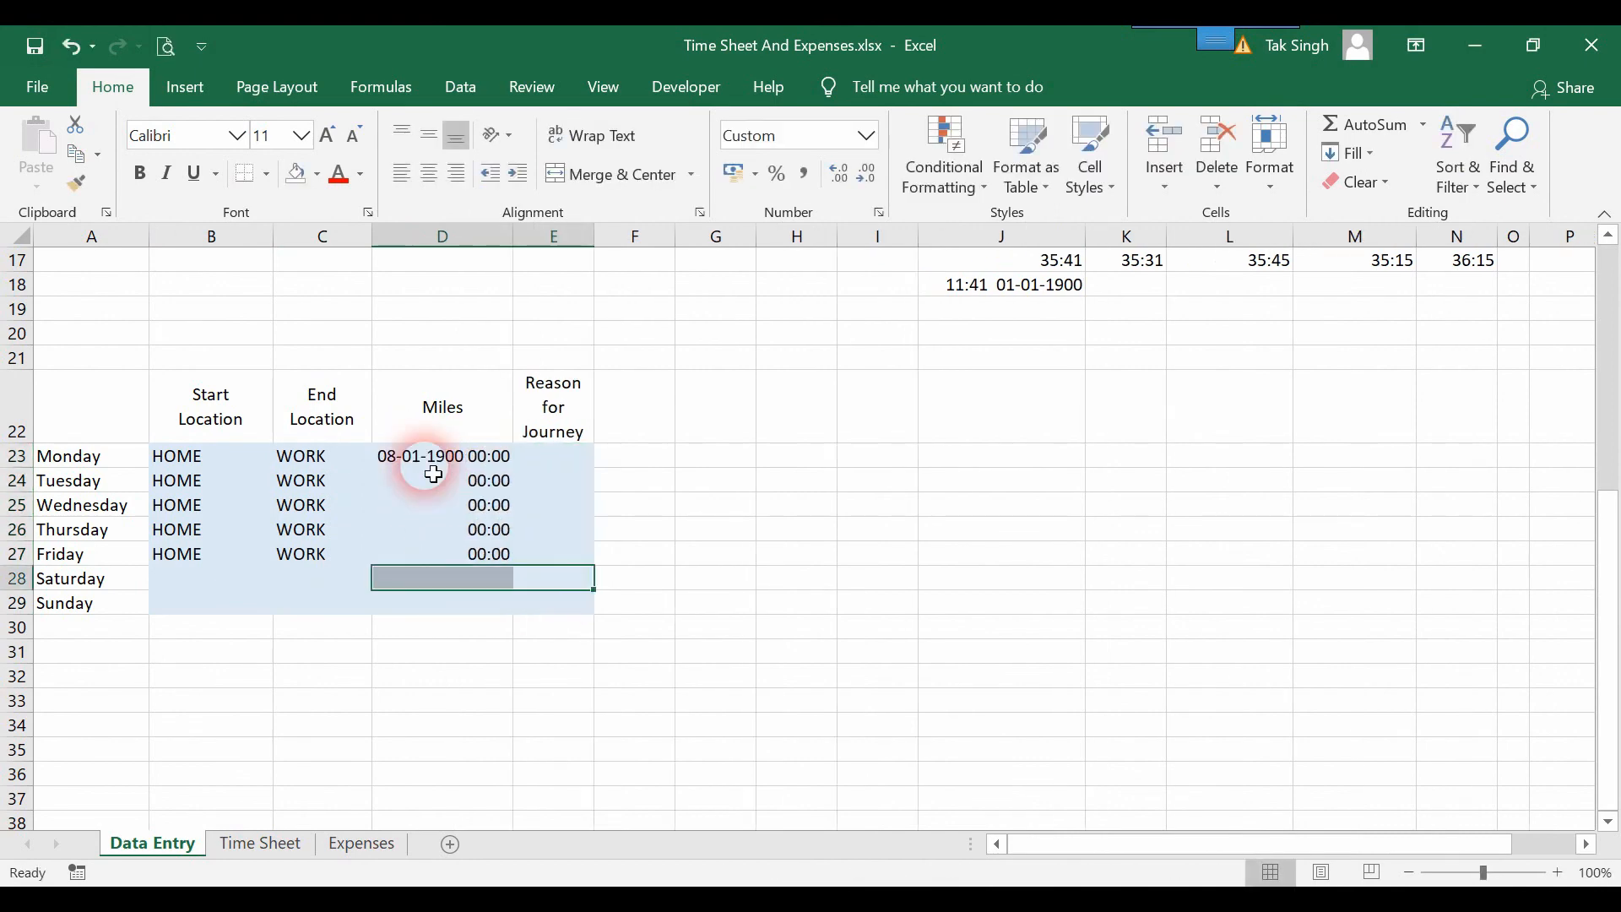
Change the number format of the Monday to Friday miles in D23:D27 to General.
left_click_drag(462, 463, 472, 571)
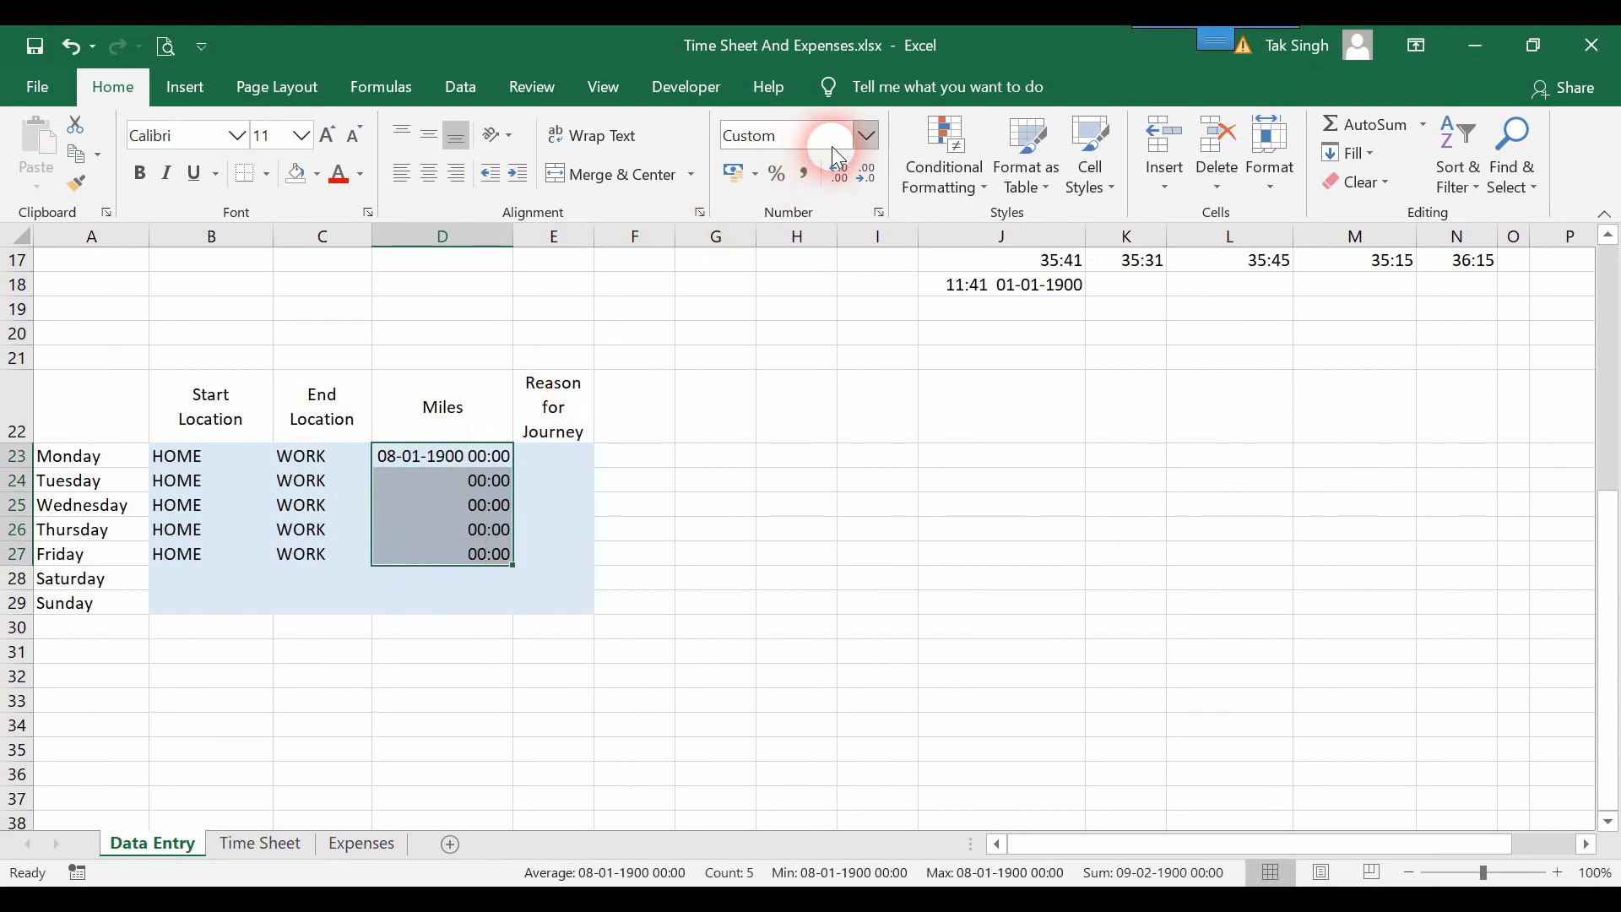
left_click(867, 136)
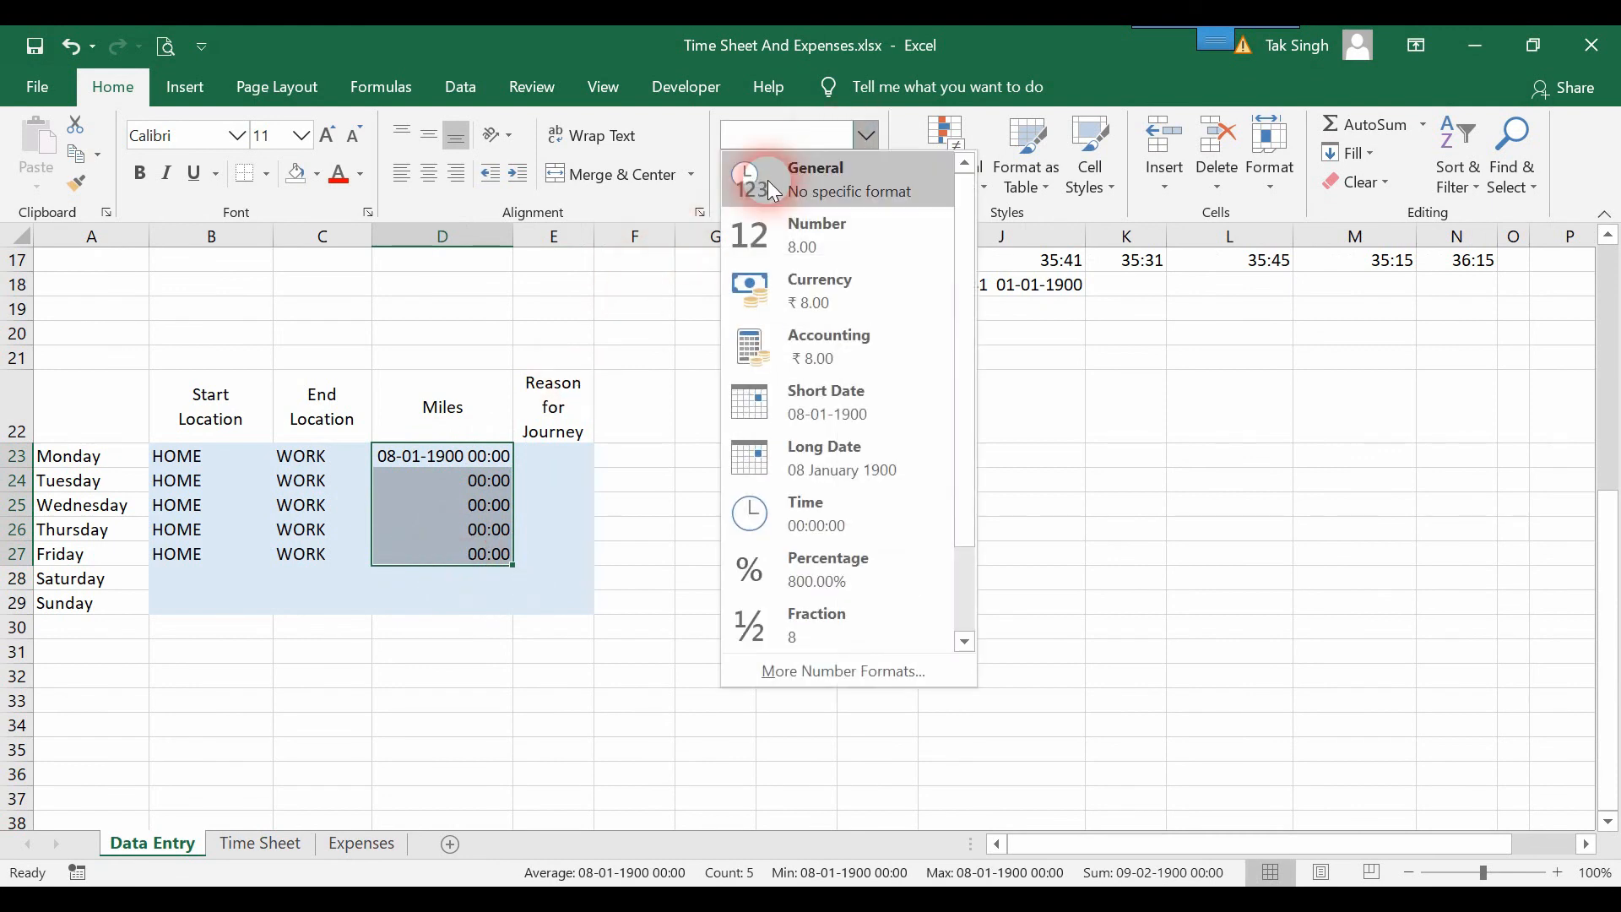
left_click(770, 179)
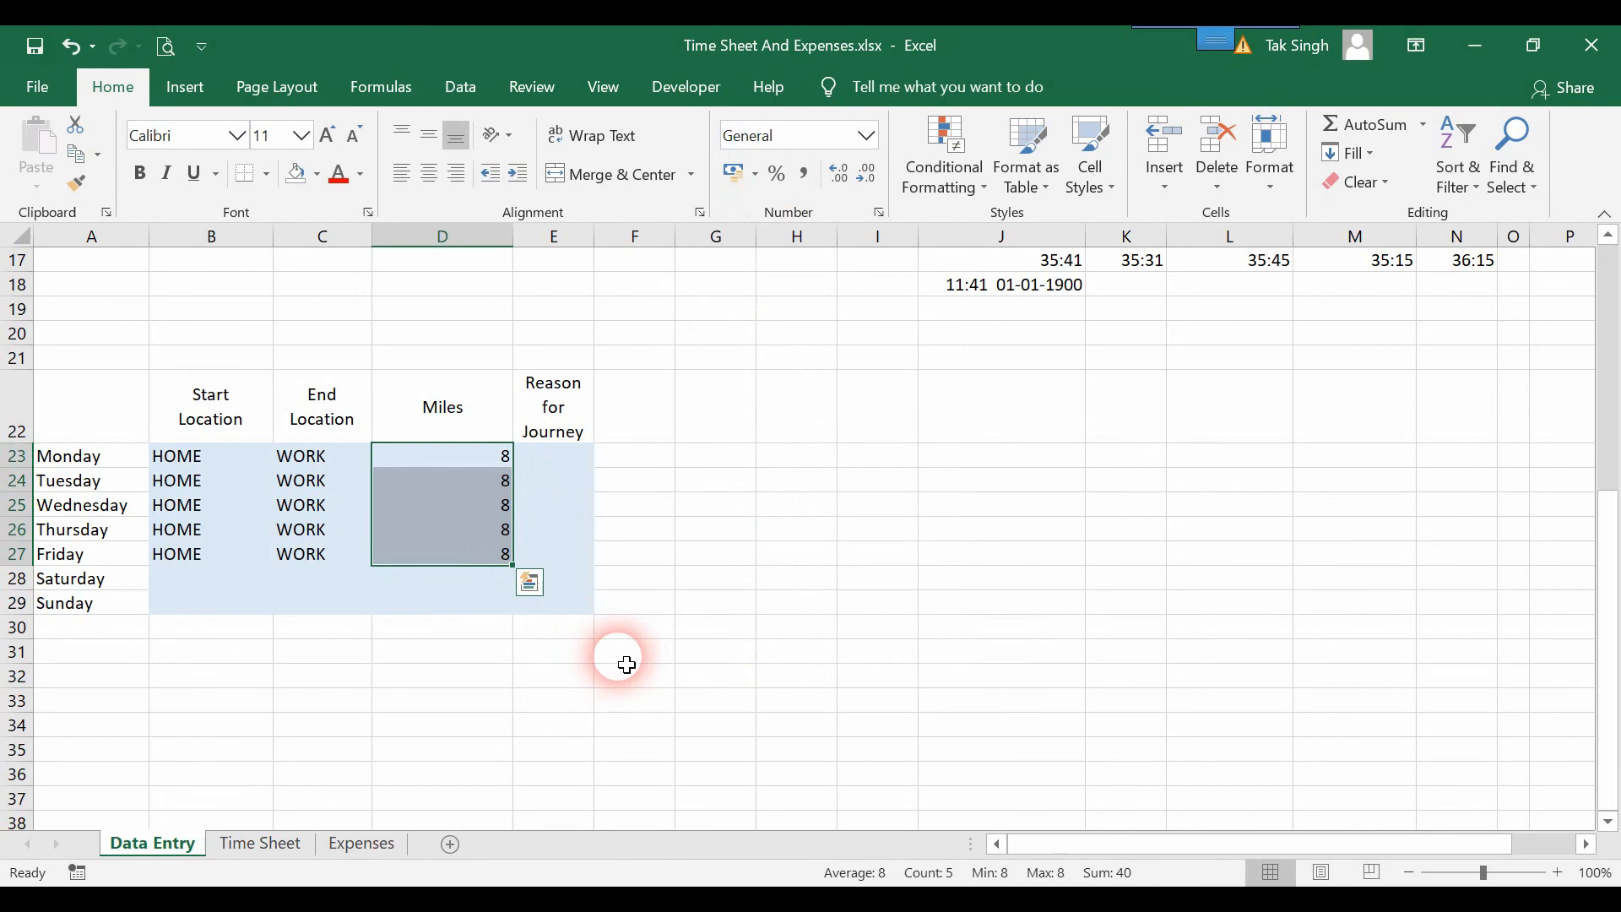
key("Left")
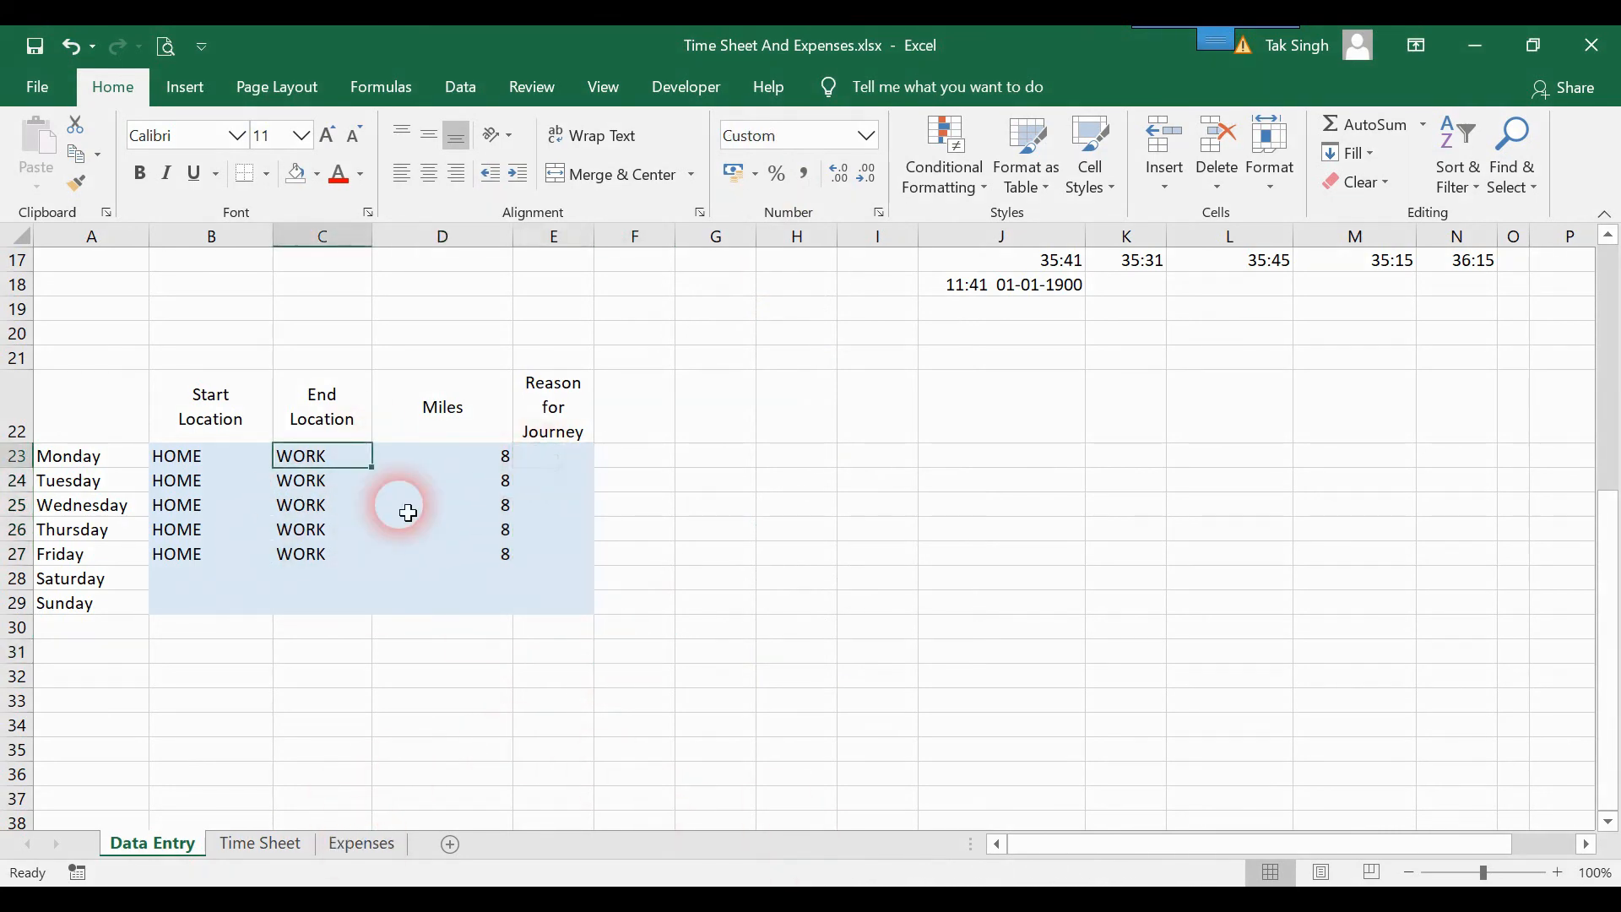
Link Monday's start location in the Expenses sheet's mileage section to Monday's start location in Data Entry cell B23.
left_click(385, 858)
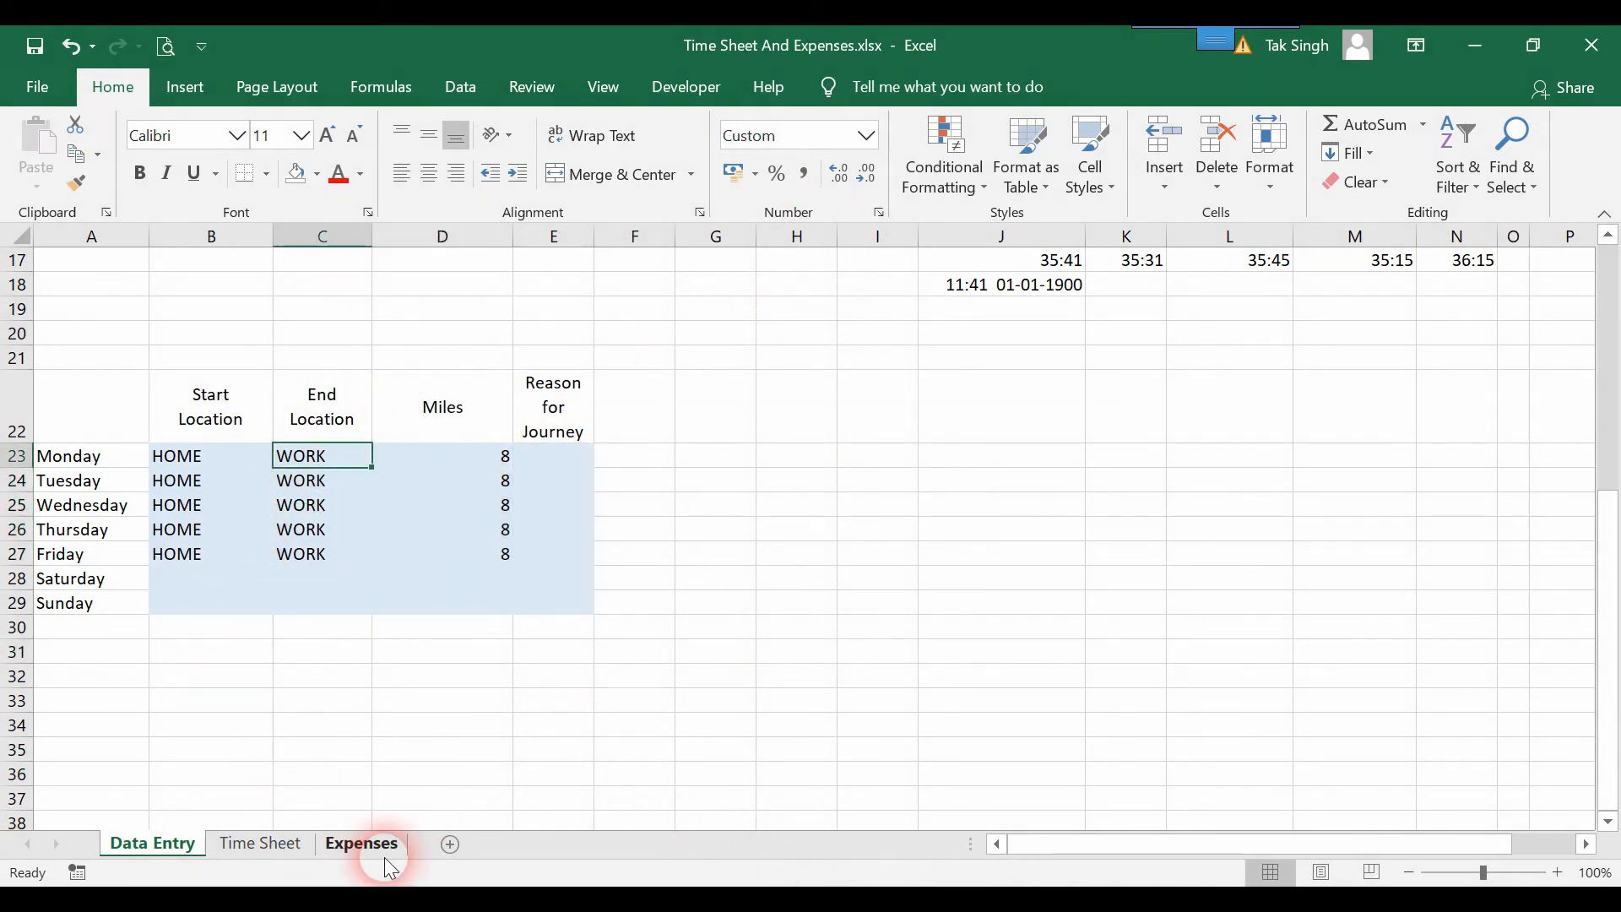
left_click(351, 538)
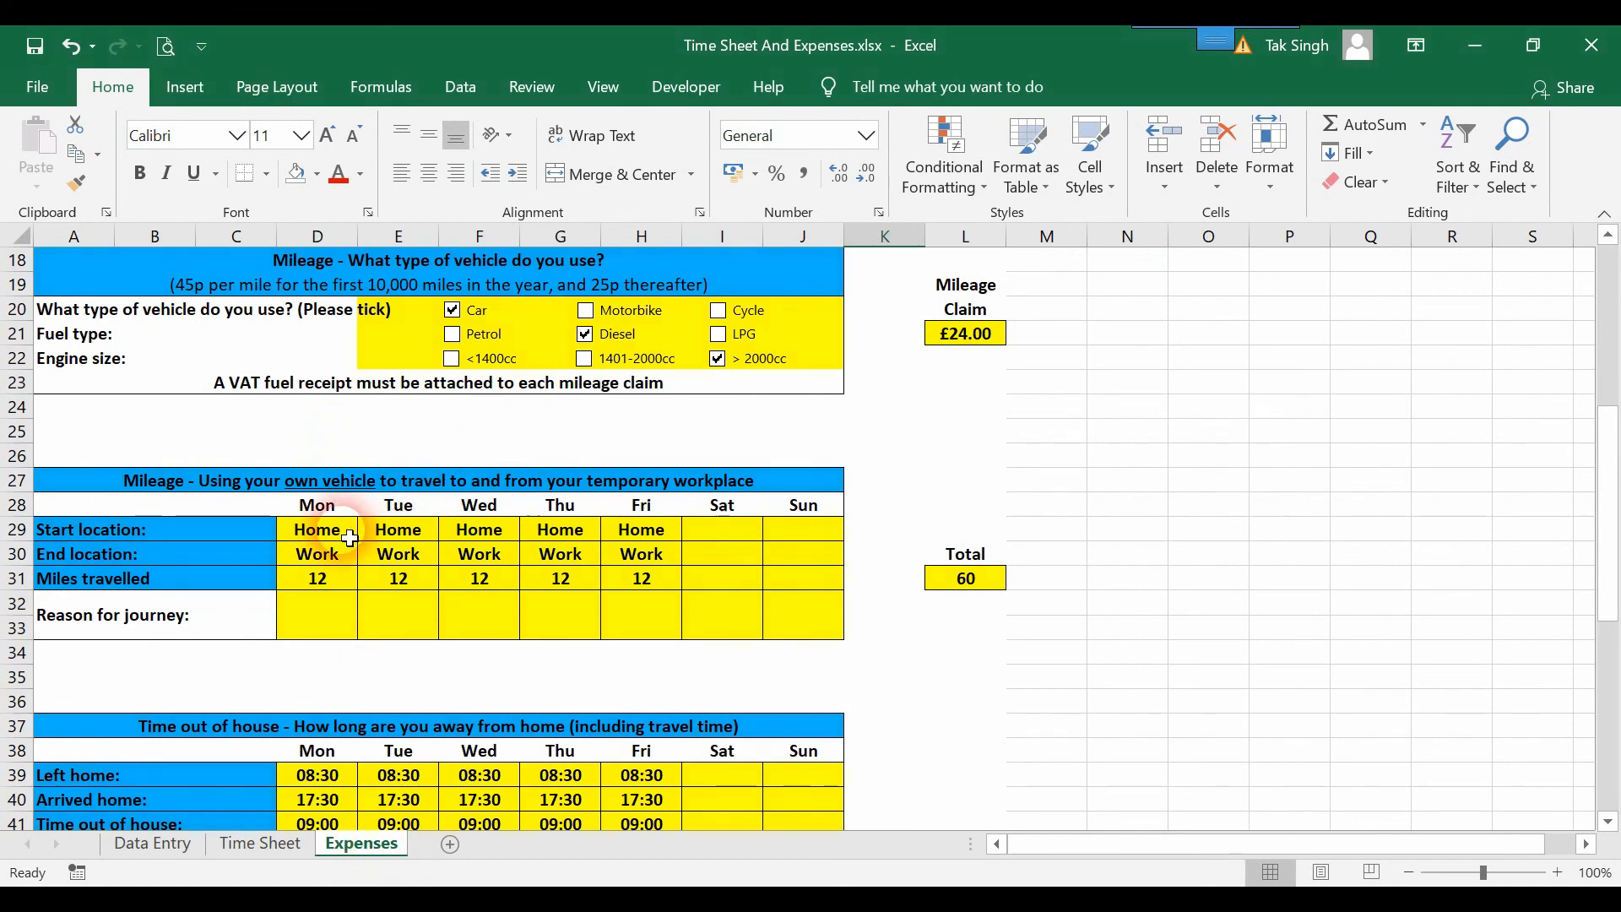
type("=")
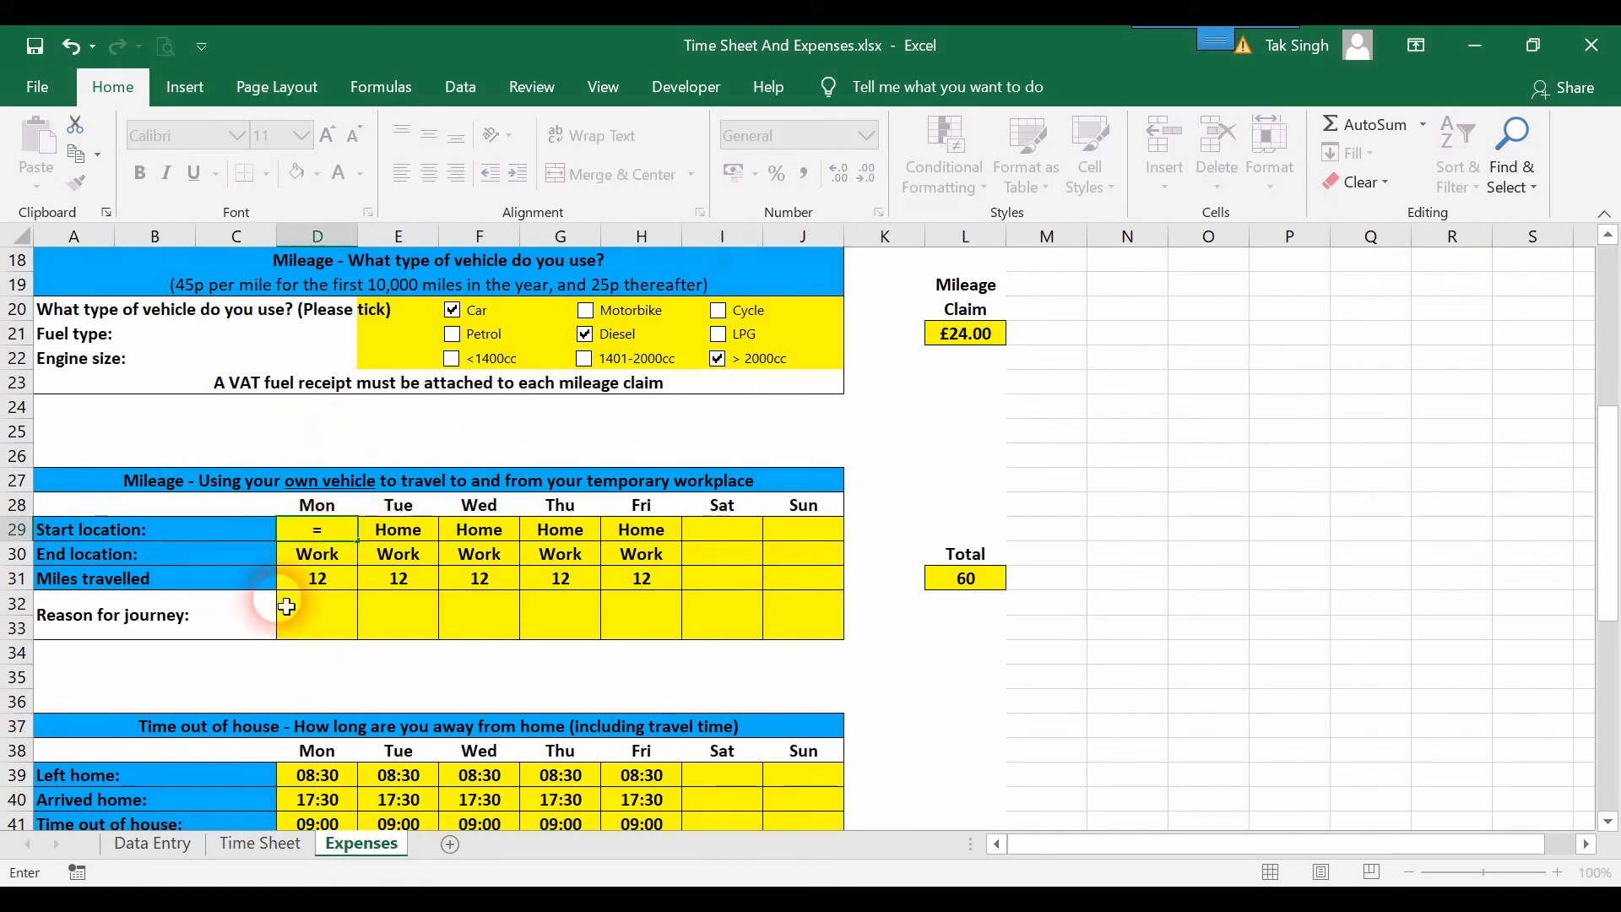
left_click(144, 845)
left_click(196, 458)
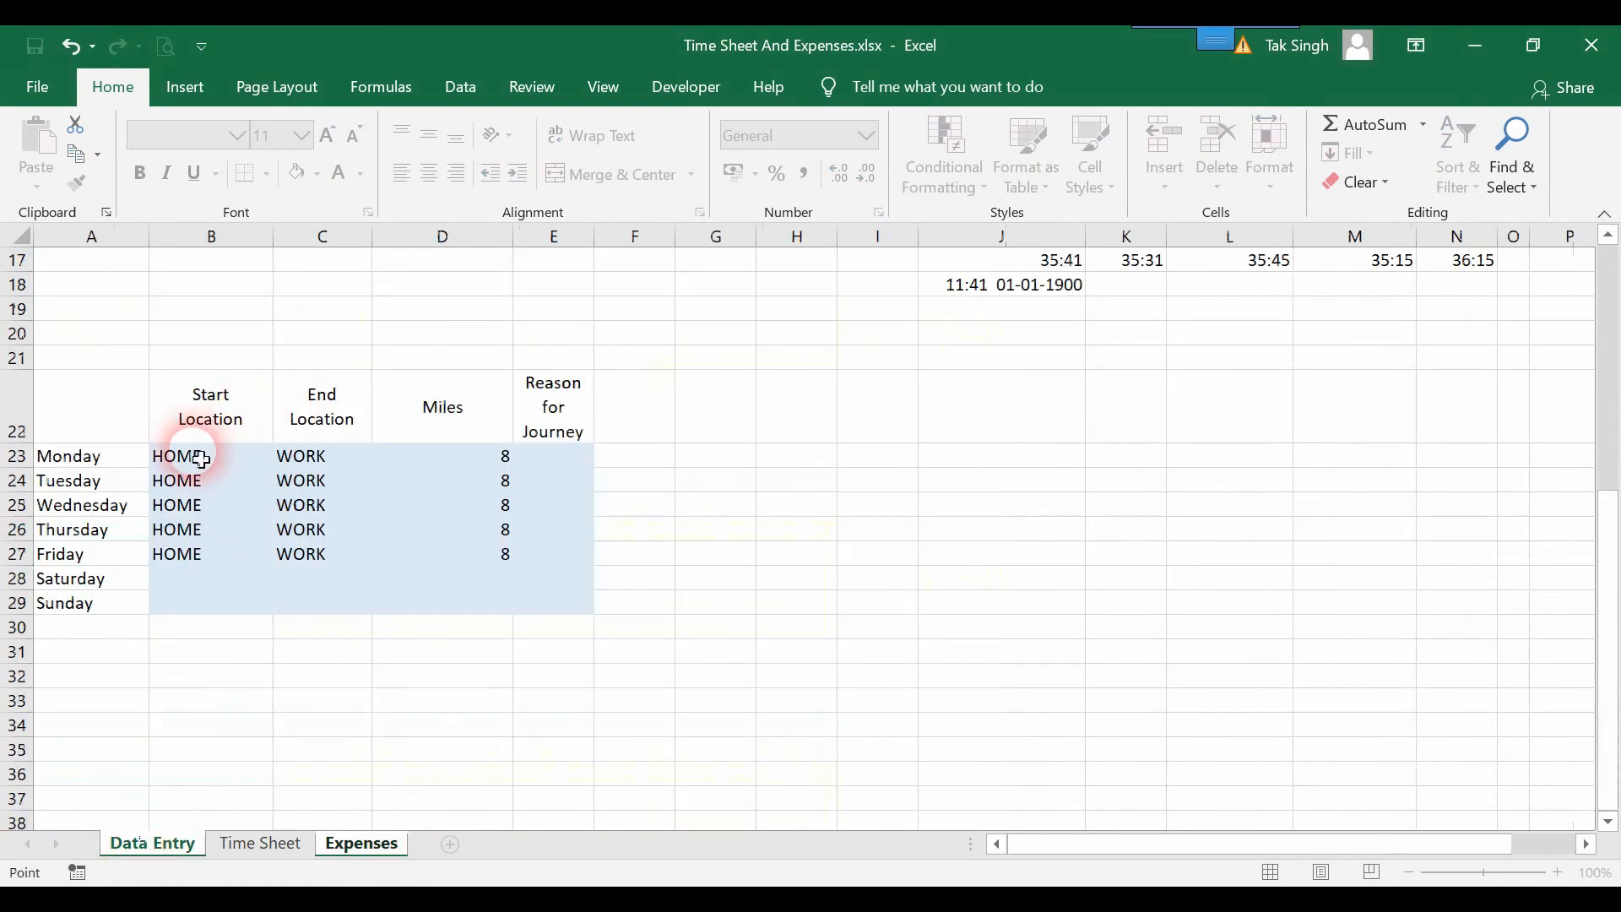
key("Return")
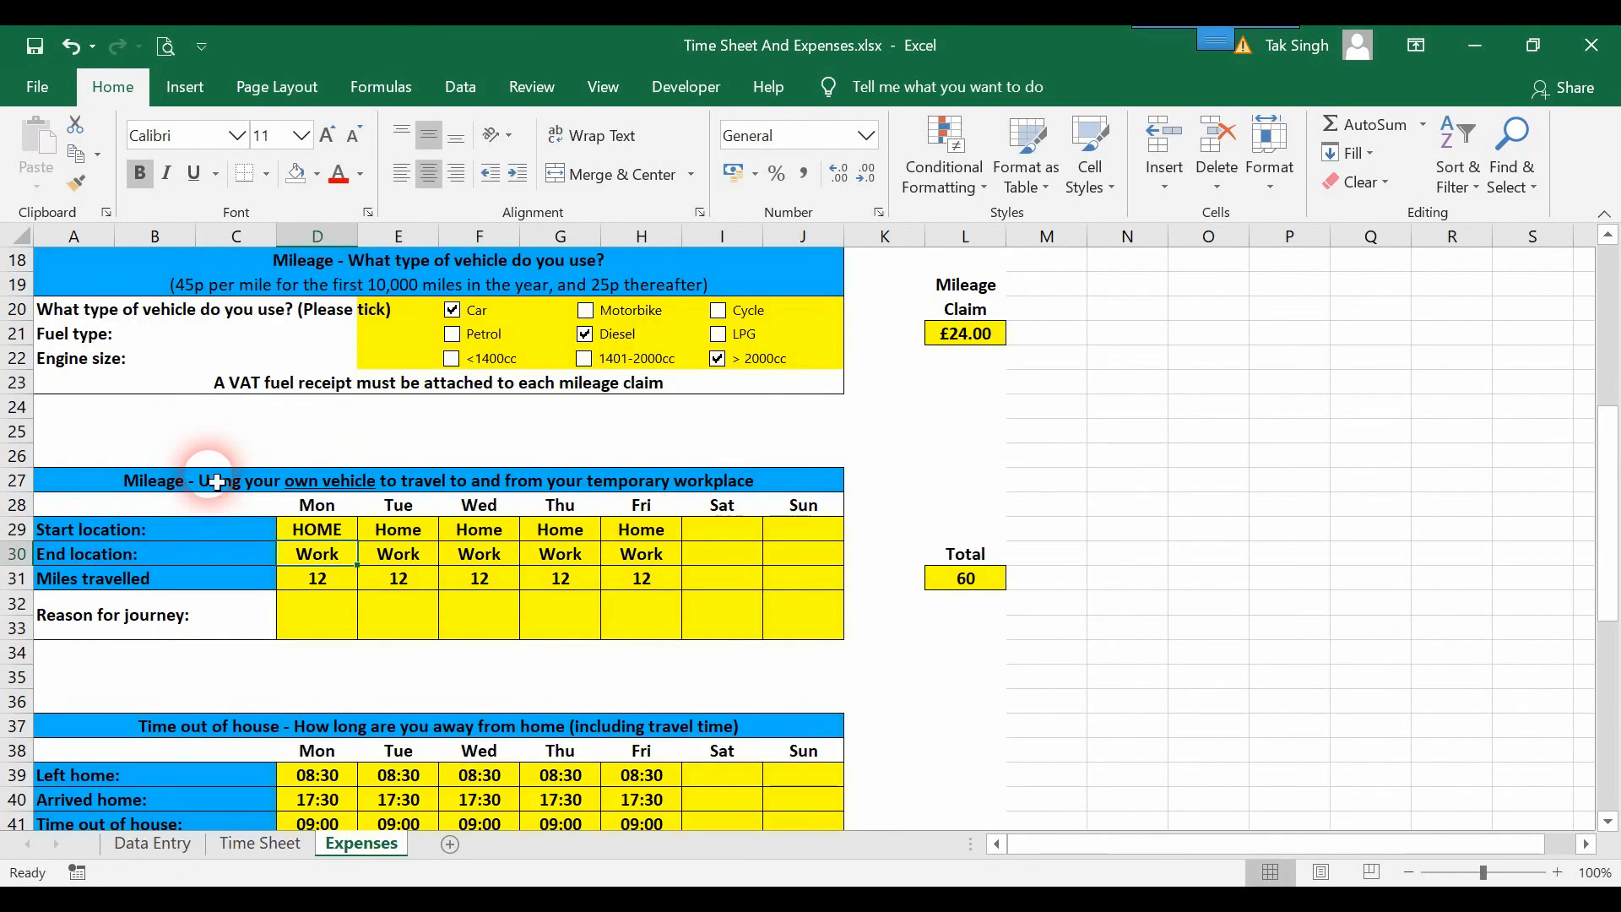
Link Monday's end location on the Expenses sheet to Monday's end location in Data Entry cell C23.
type("=")
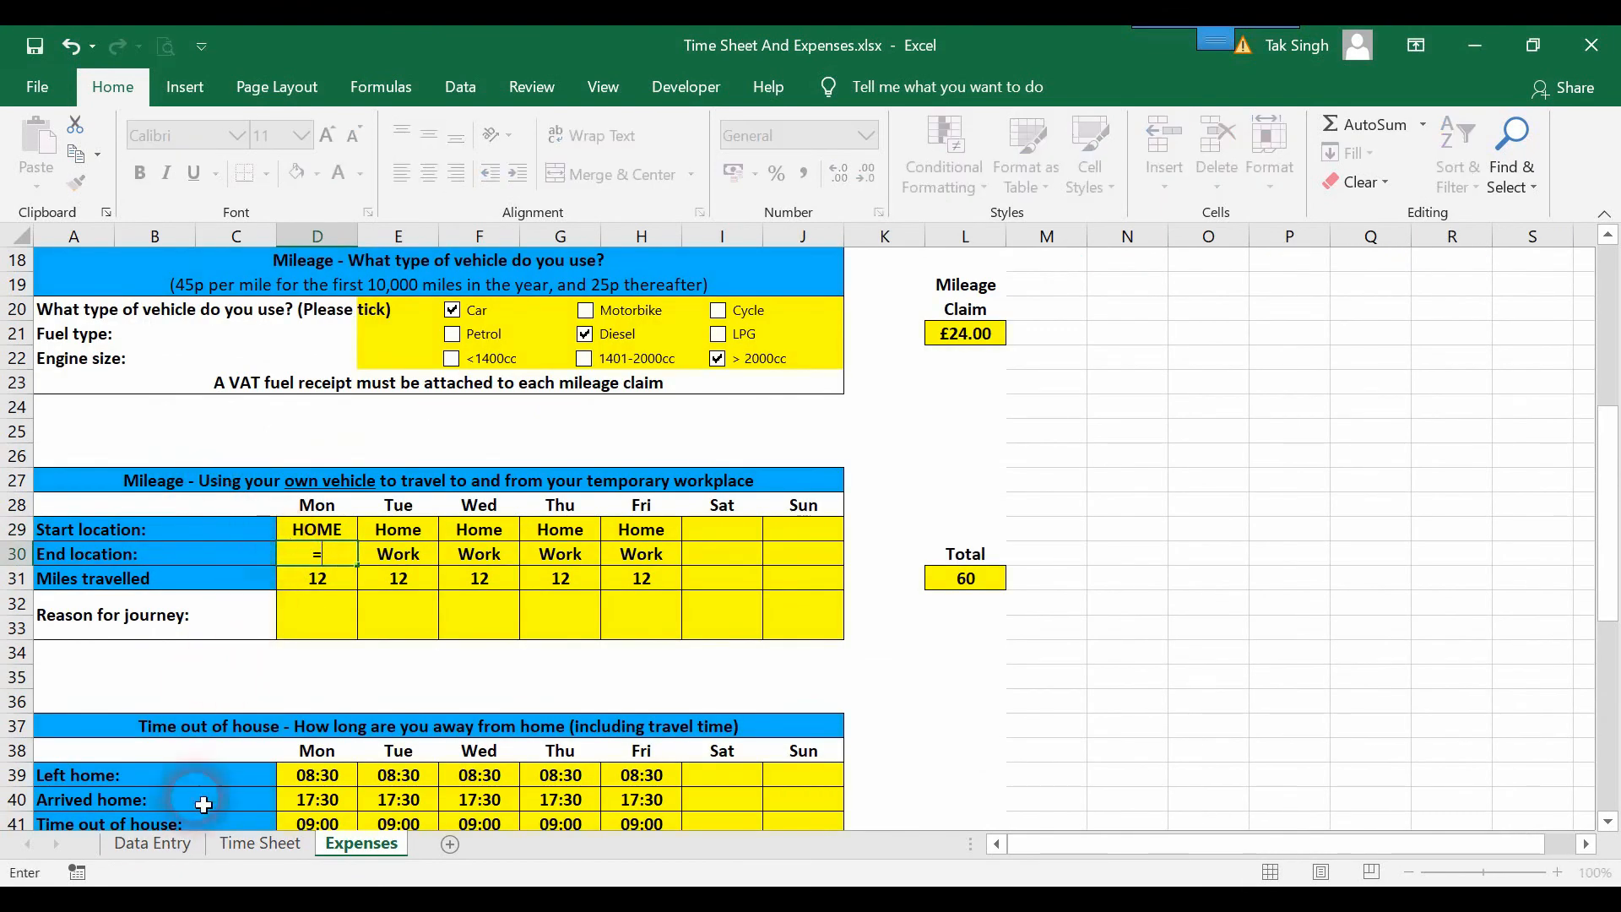
left_click(145, 844)
left_click(233, 458)
left_click(294, 470)
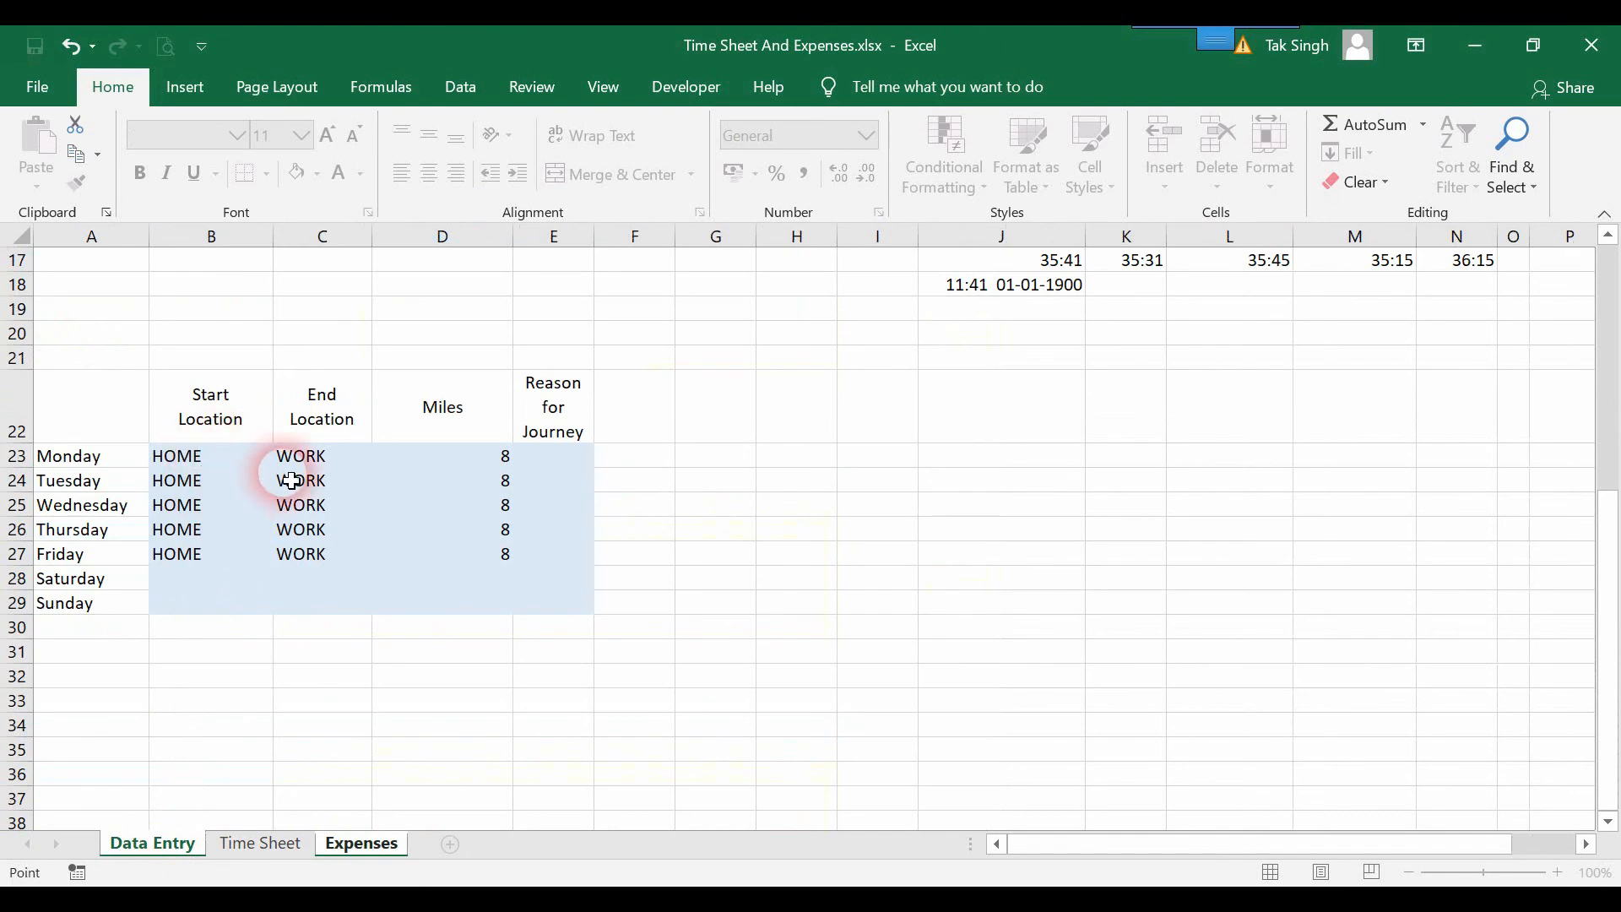
key("Return")
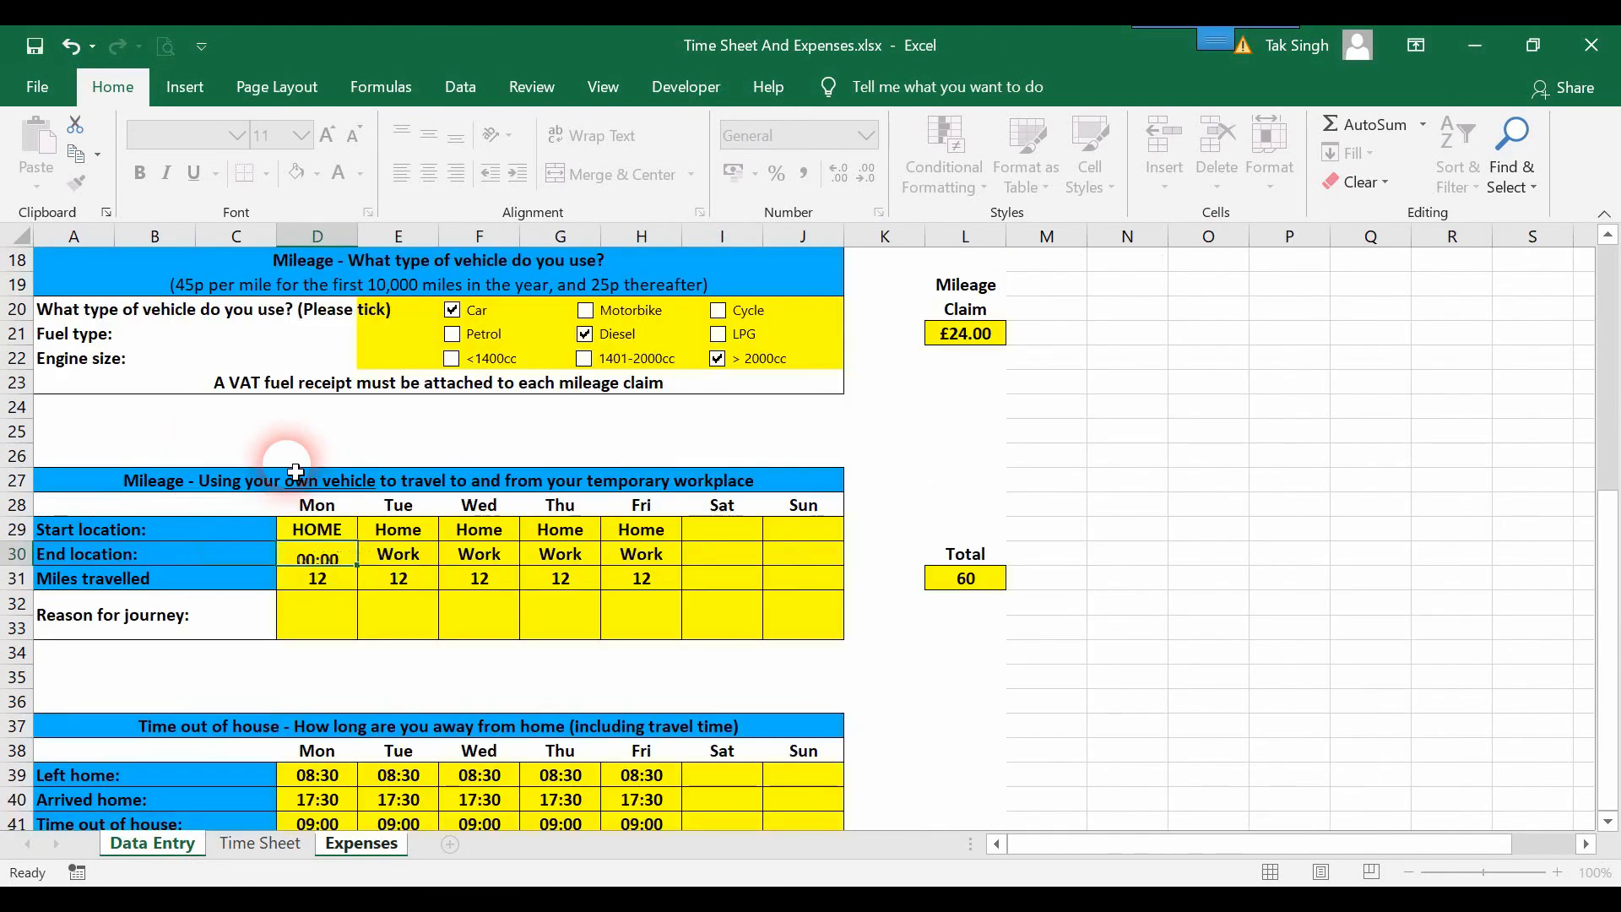
Calculate Monday's miles travelled in Expenses cell D31 as the Monday miles in Data Entry cell D23 multiplied by 2.
left_click(338, 580)
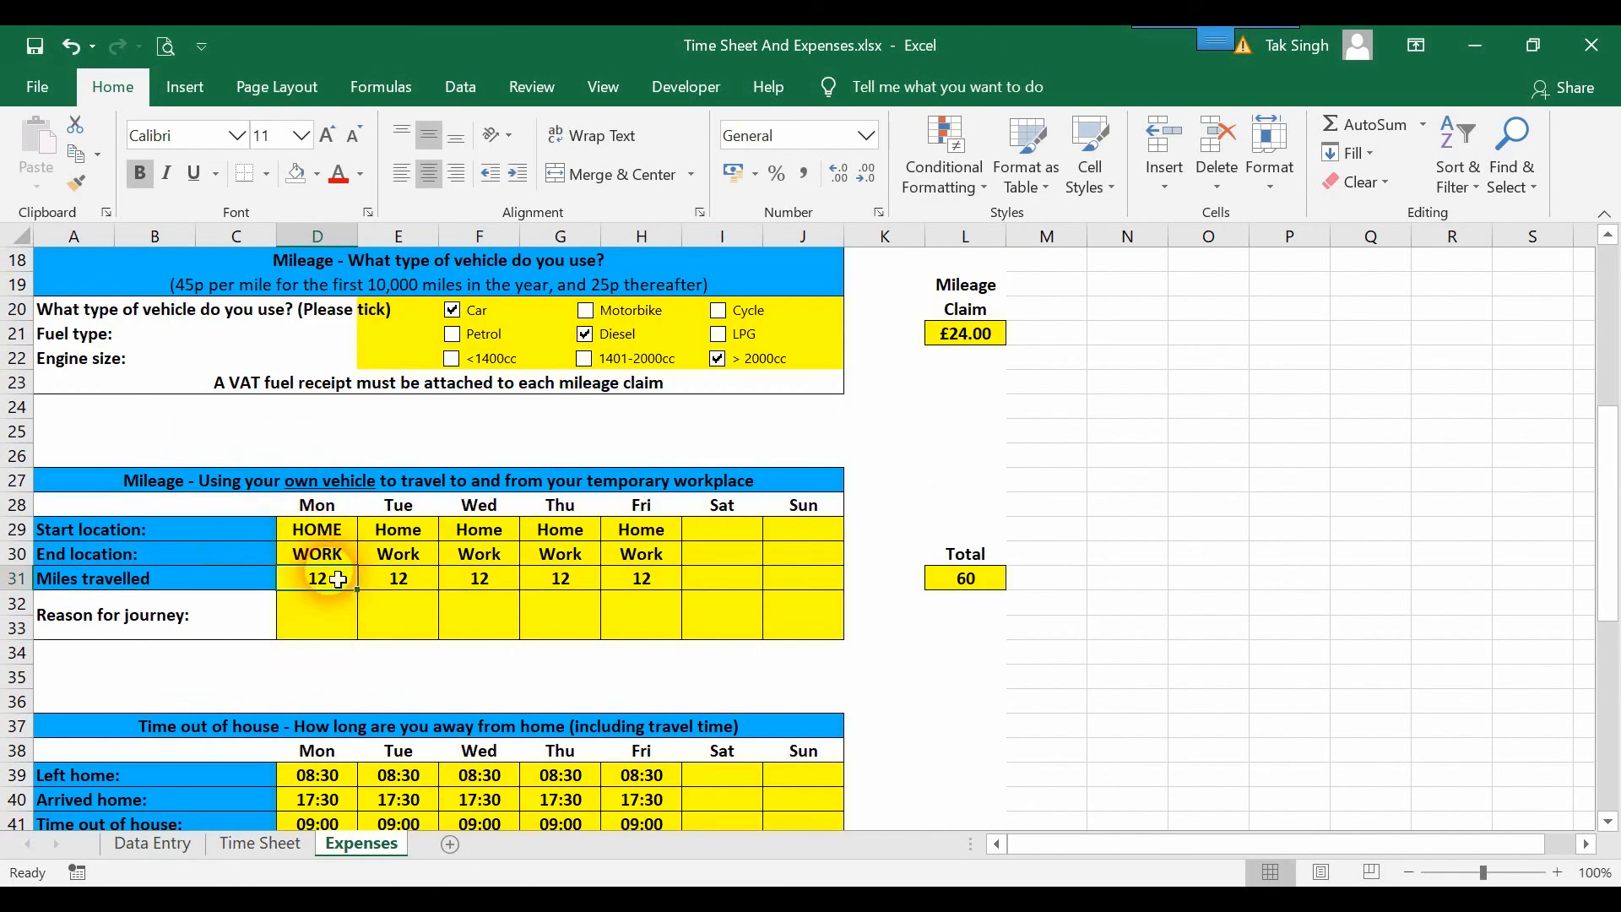
type("=")
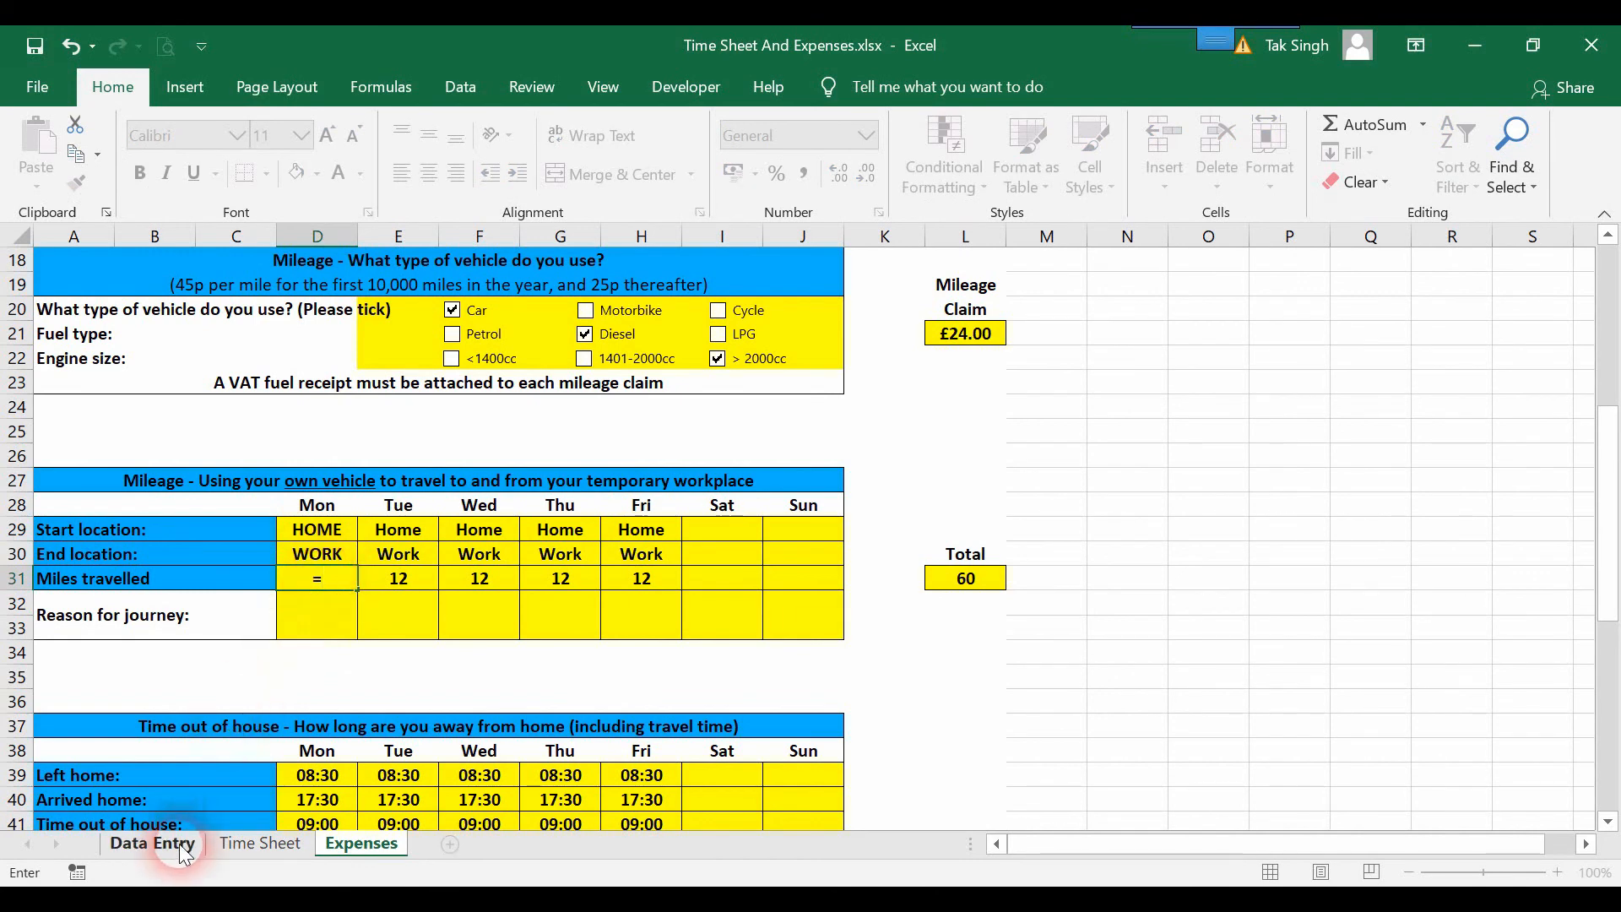
left_click(152, 843)
left_click(323, 450)
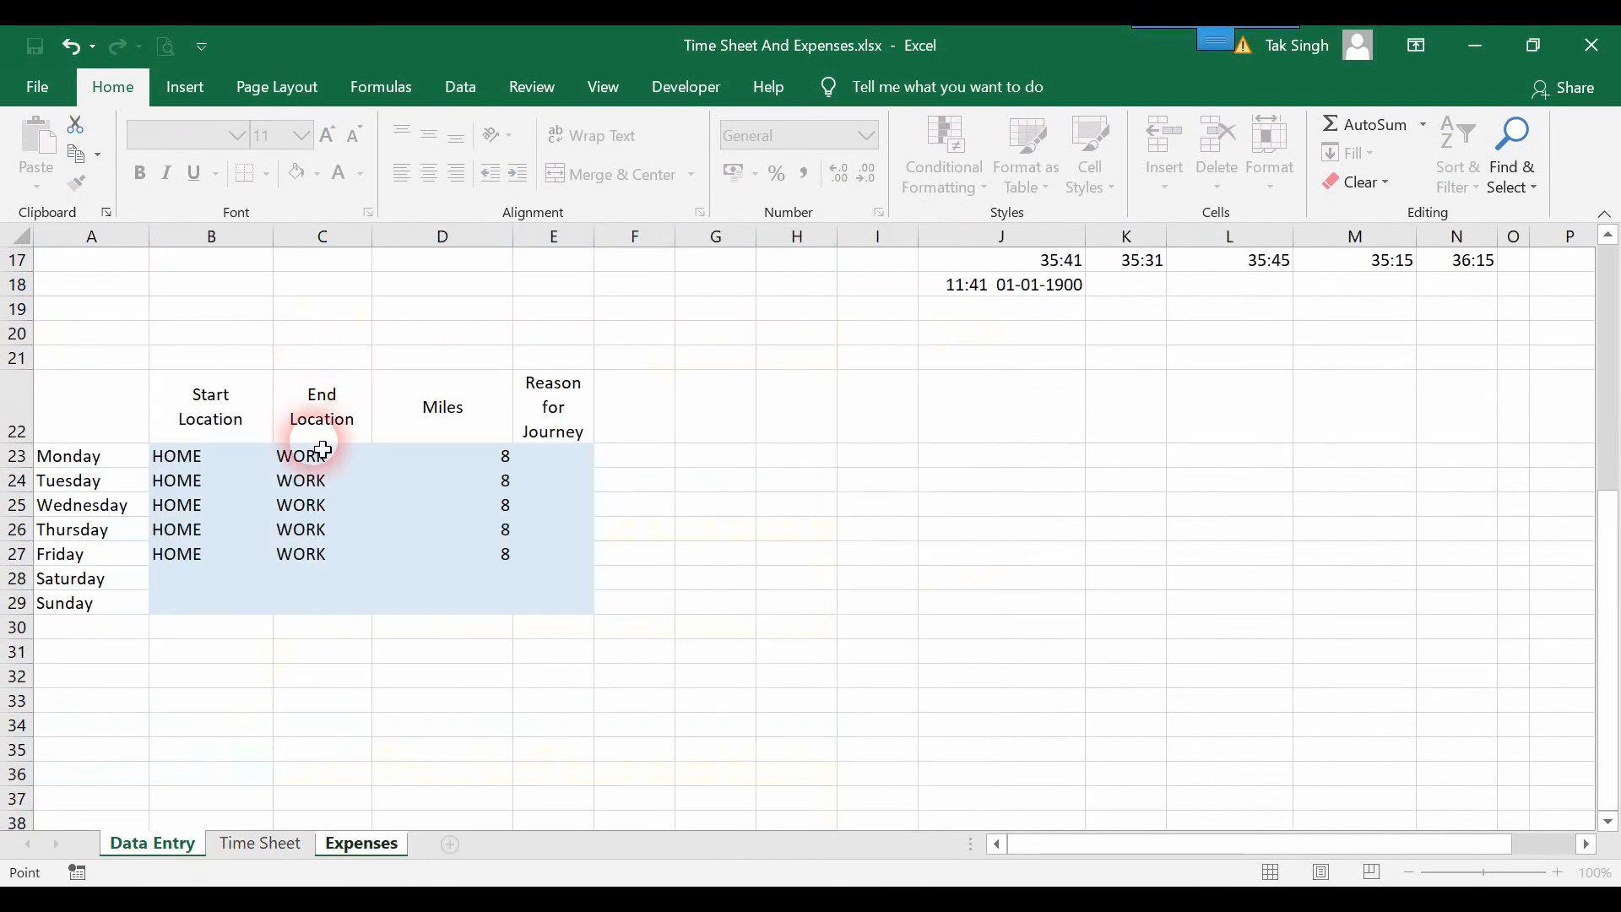
left_click(499, 464)
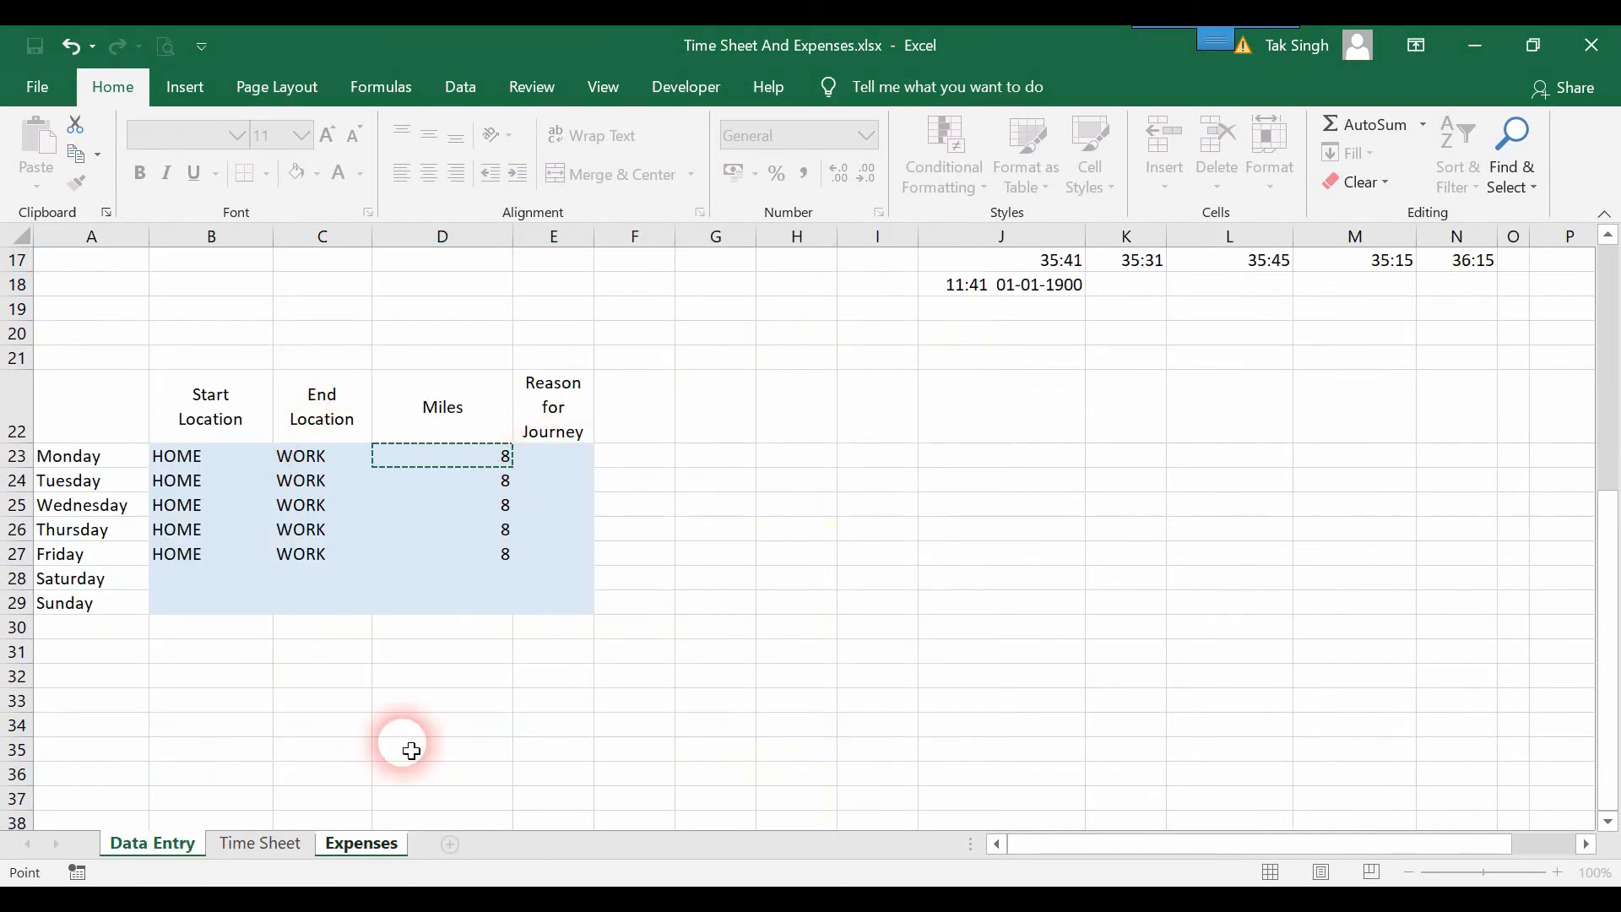
left_click(358, 844)
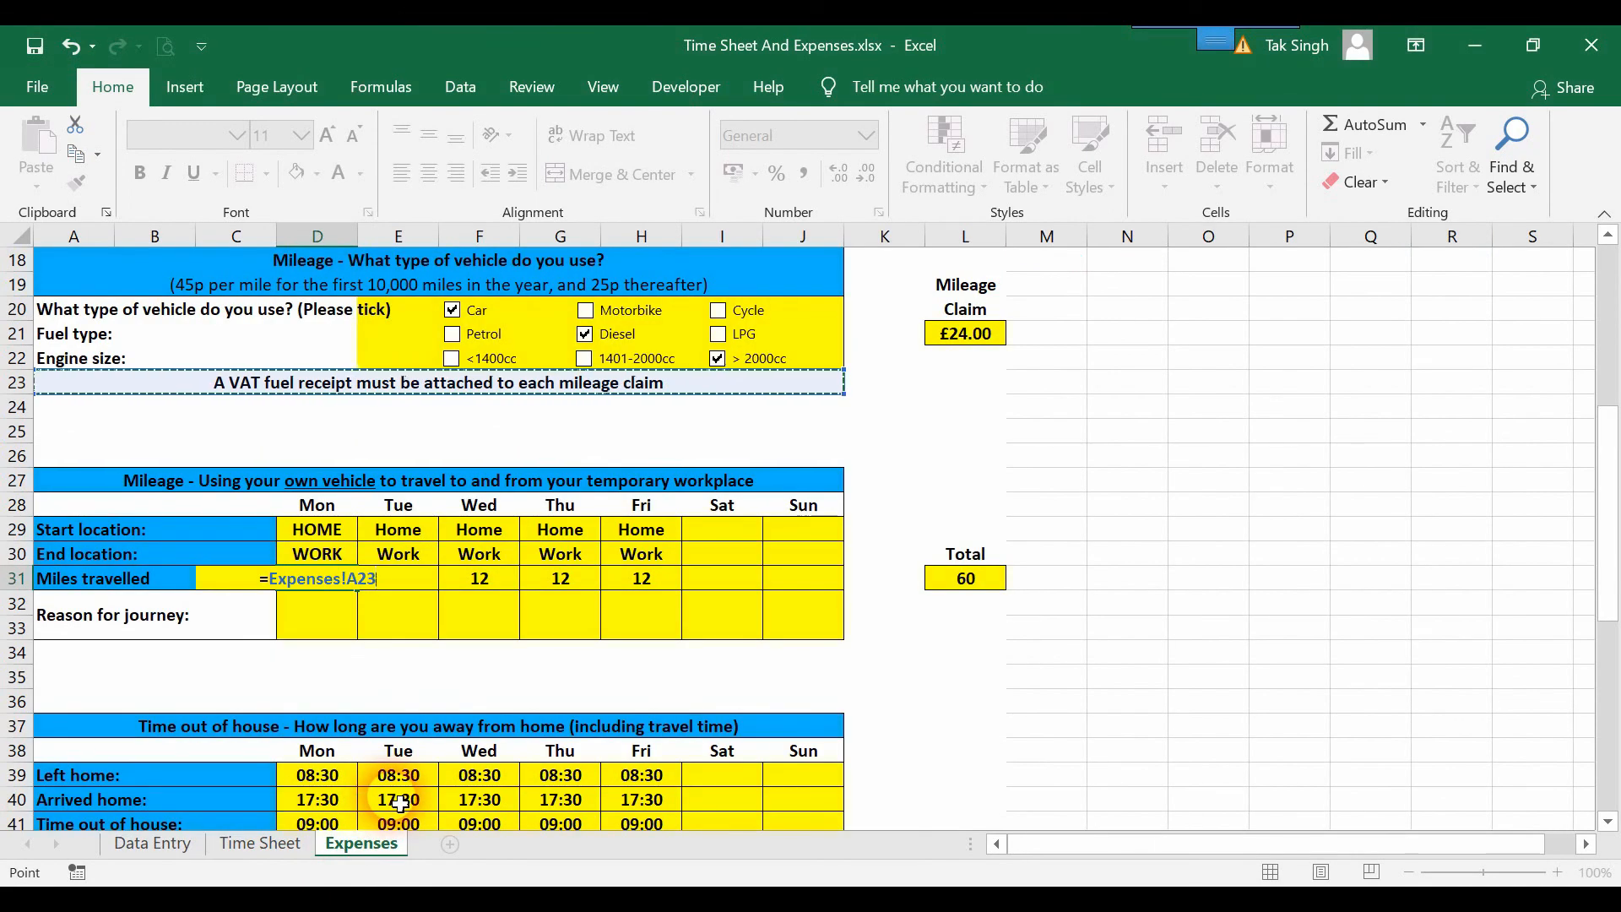
type("*2")
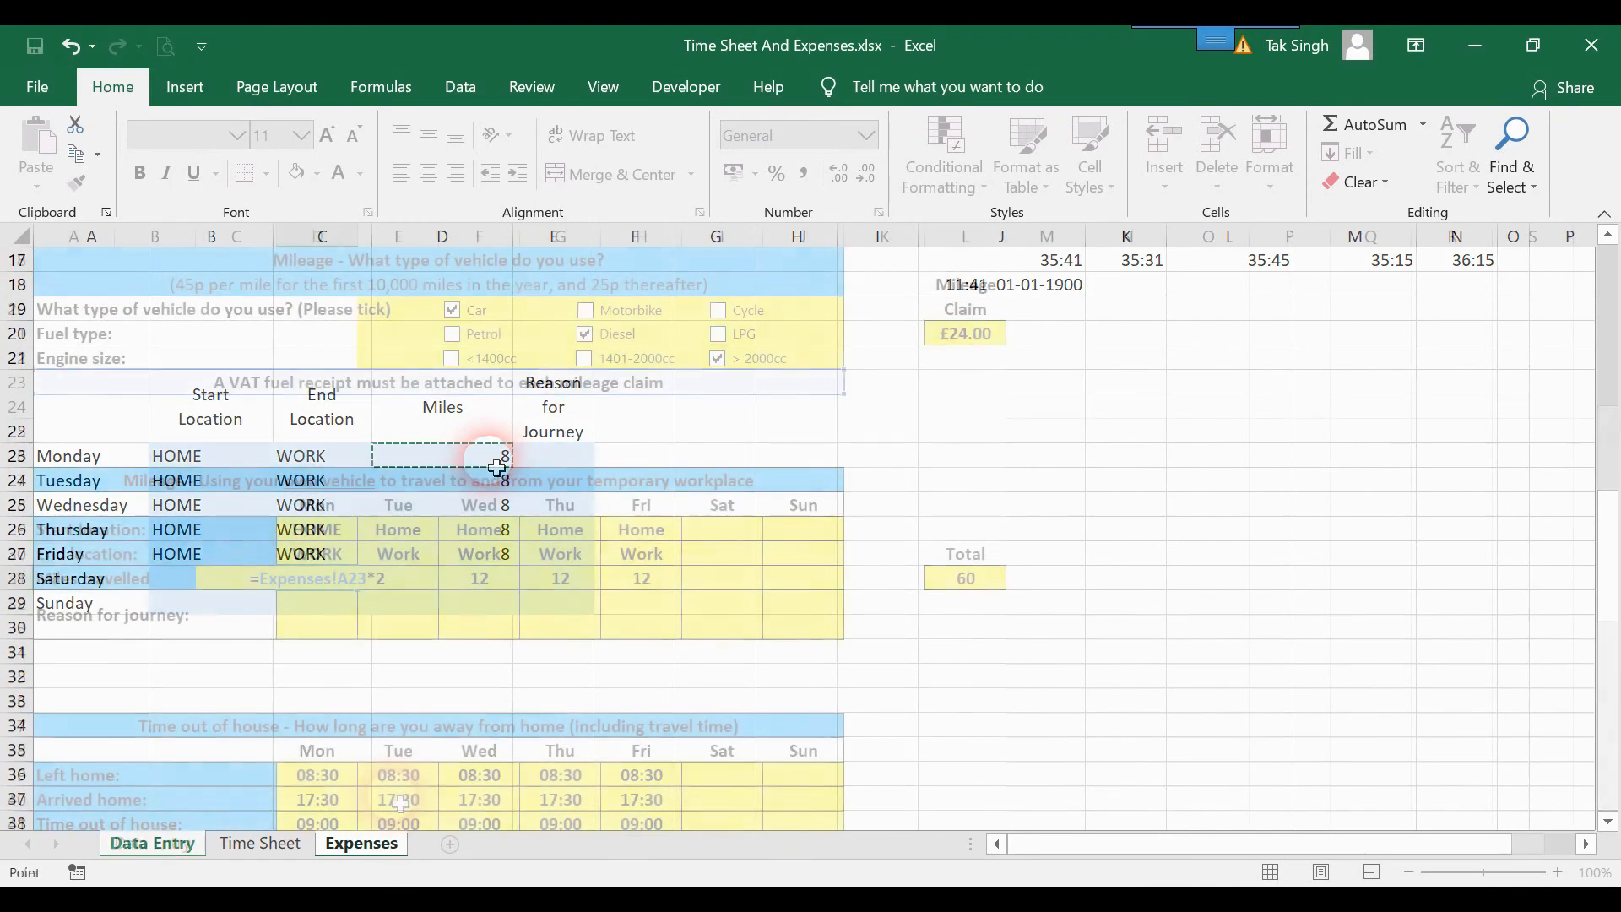
key("Return")
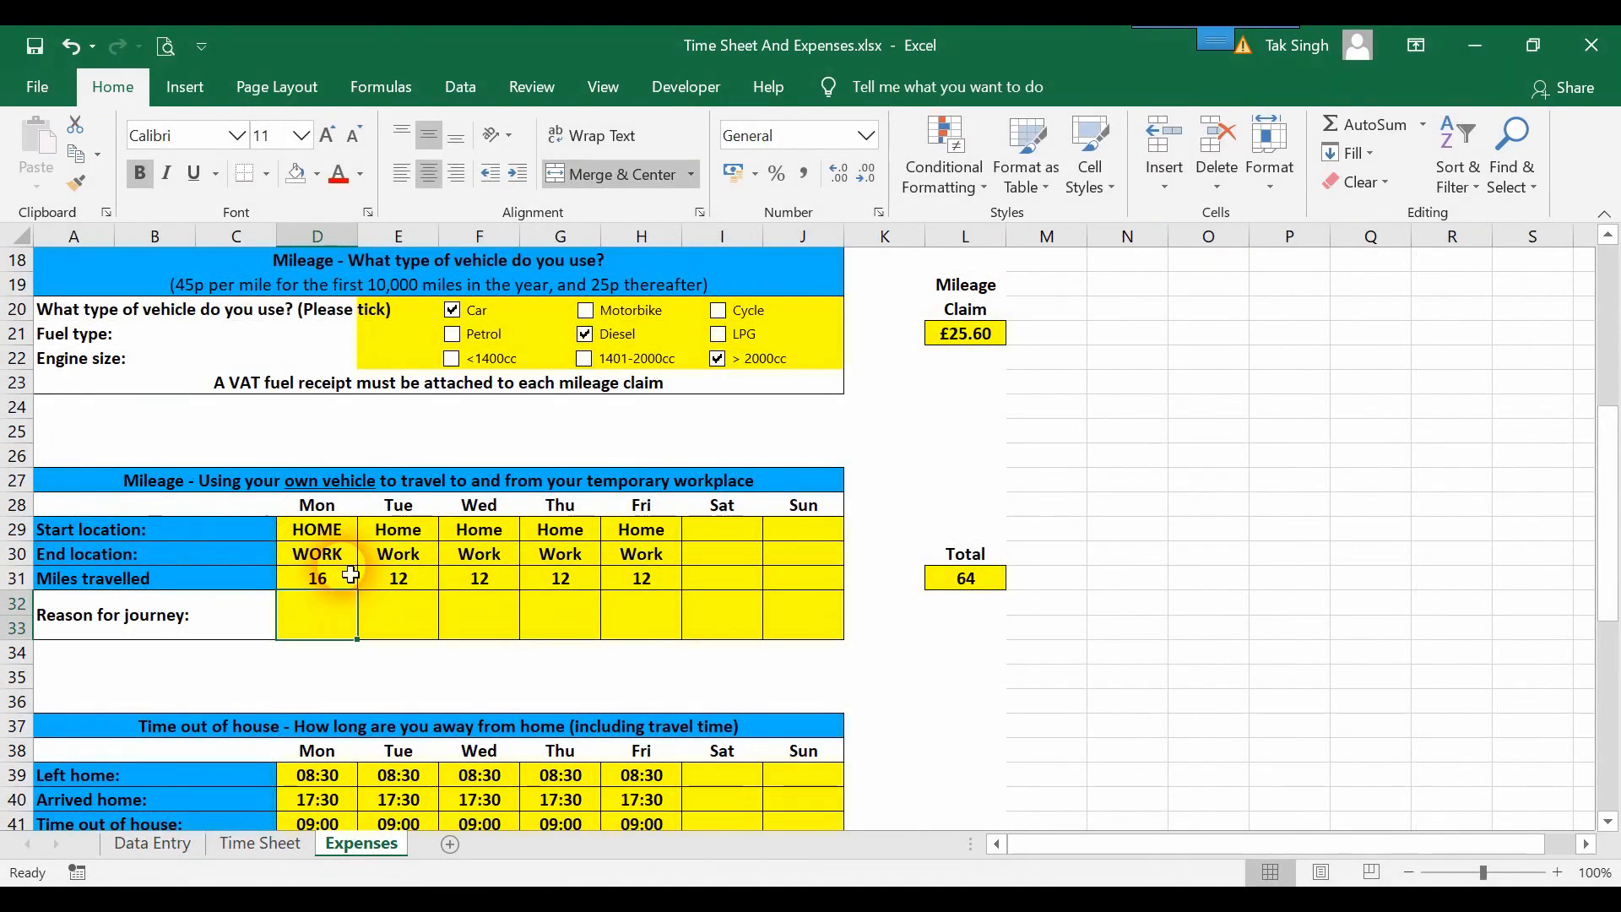
Try to link Monday's reason for journey on the Expenses sheet to Data Entry cell E23.
left_click_drag(351, 575, 330, 530)
left_click(338, 639)
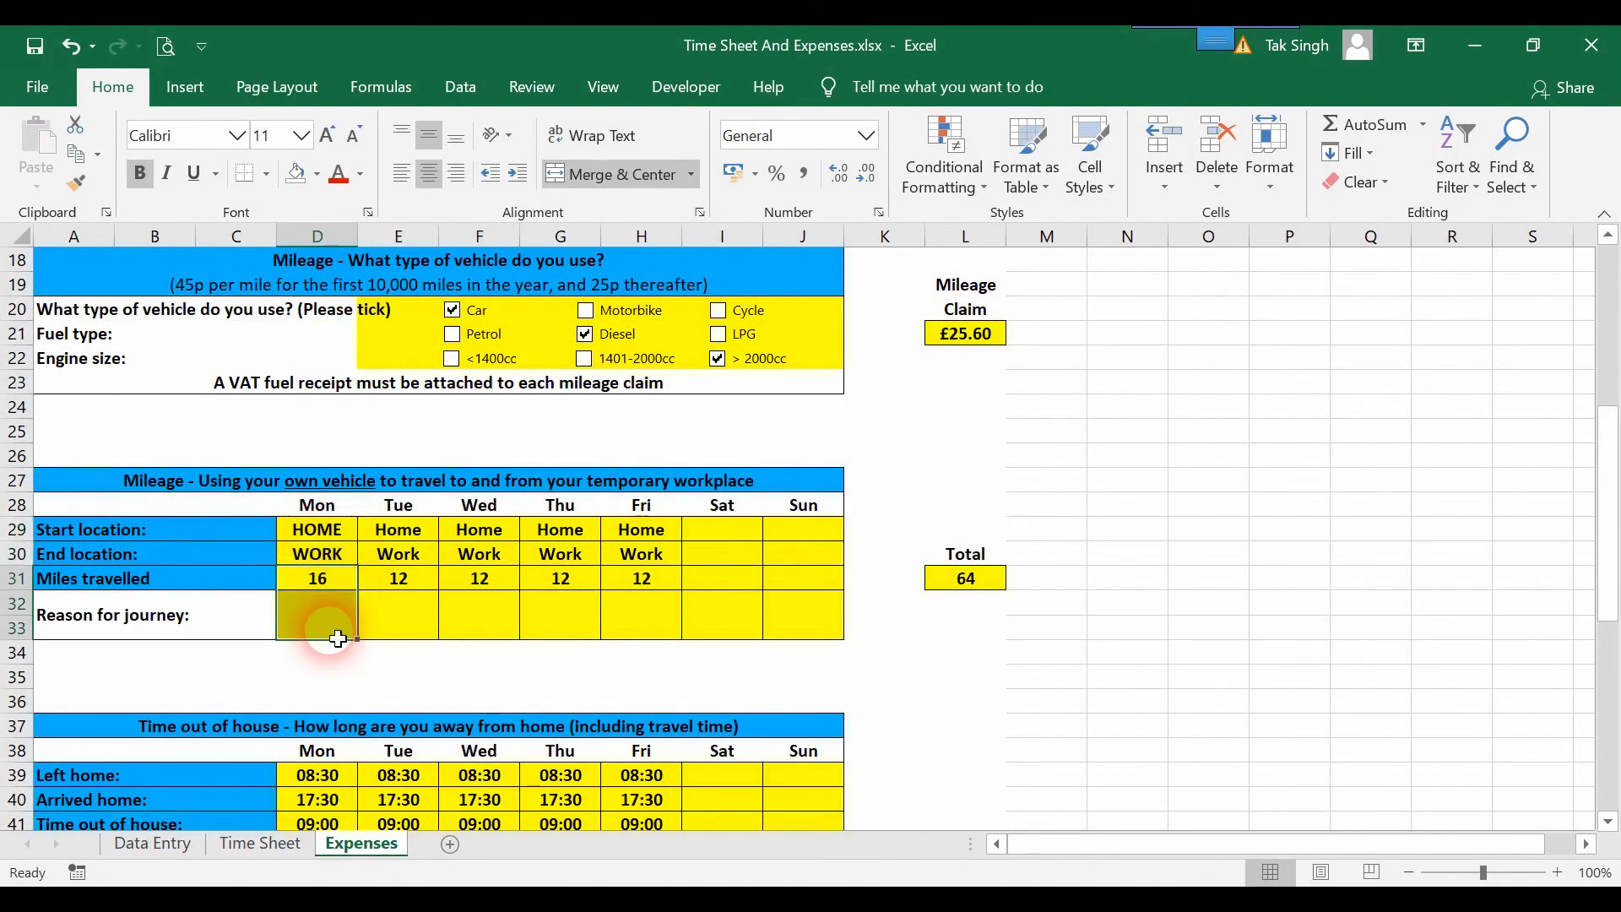
type("=")
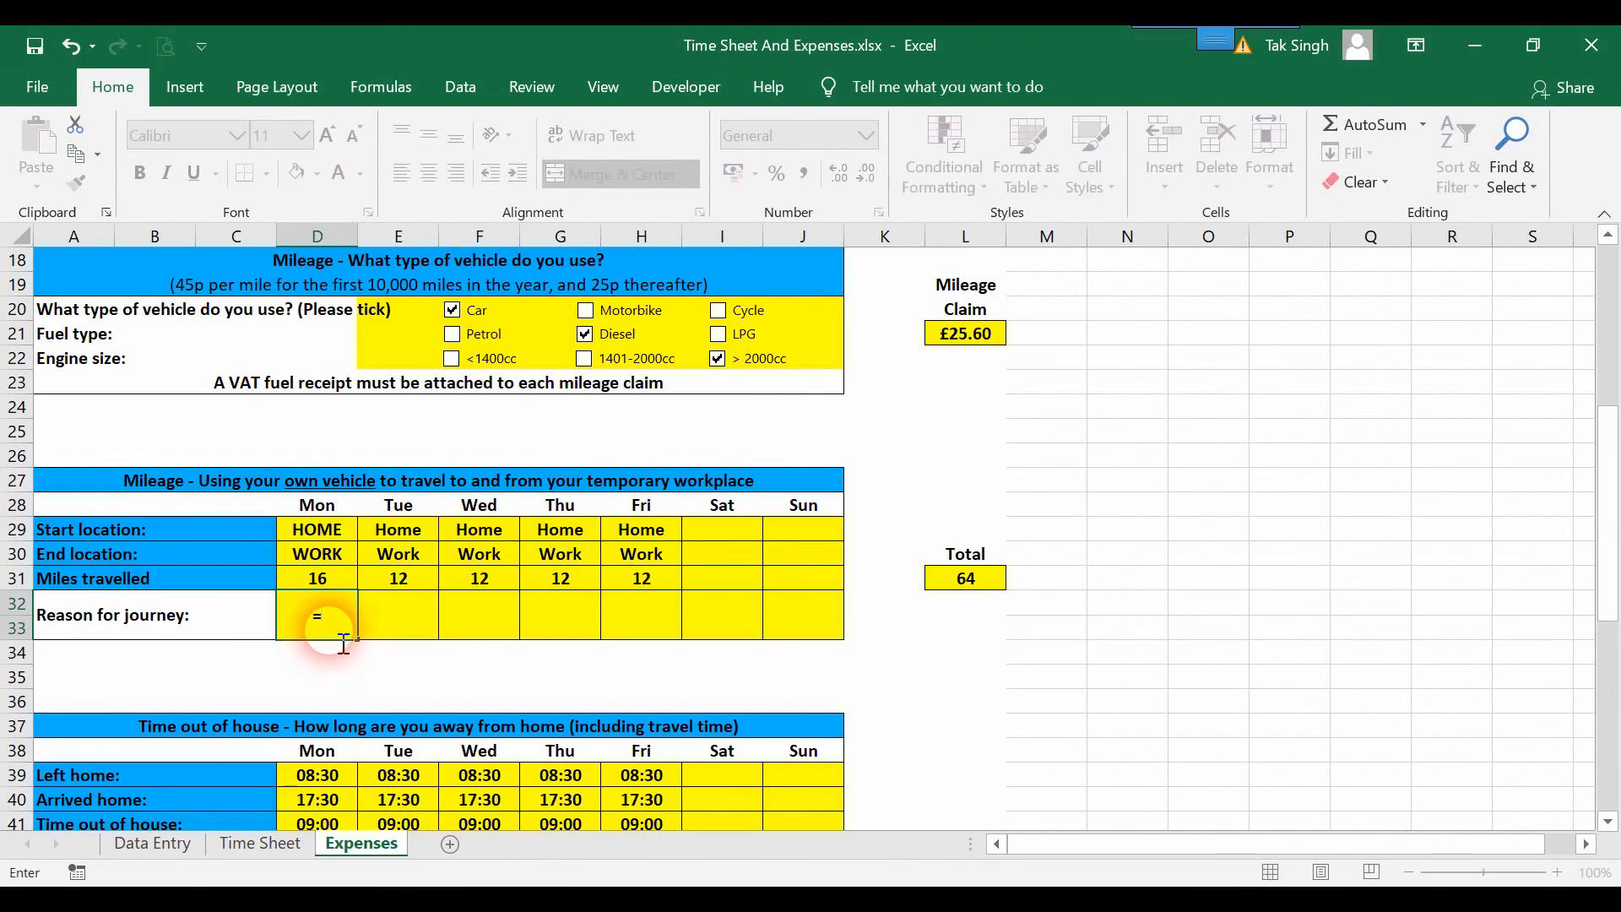
left_click(152, 844)
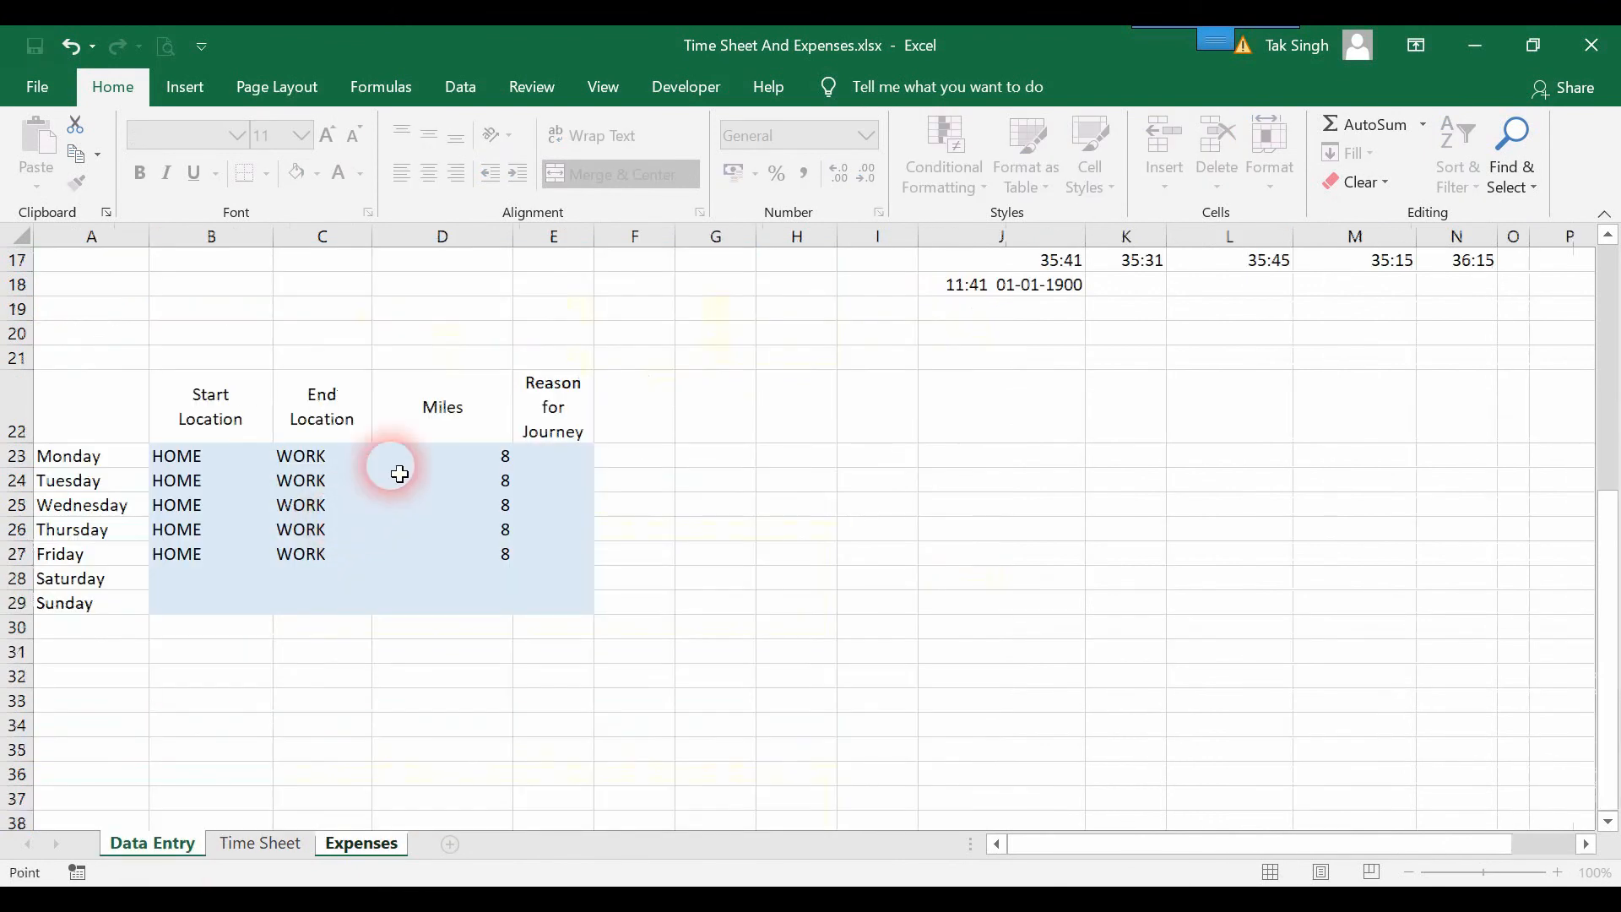
left_click(562, 462)
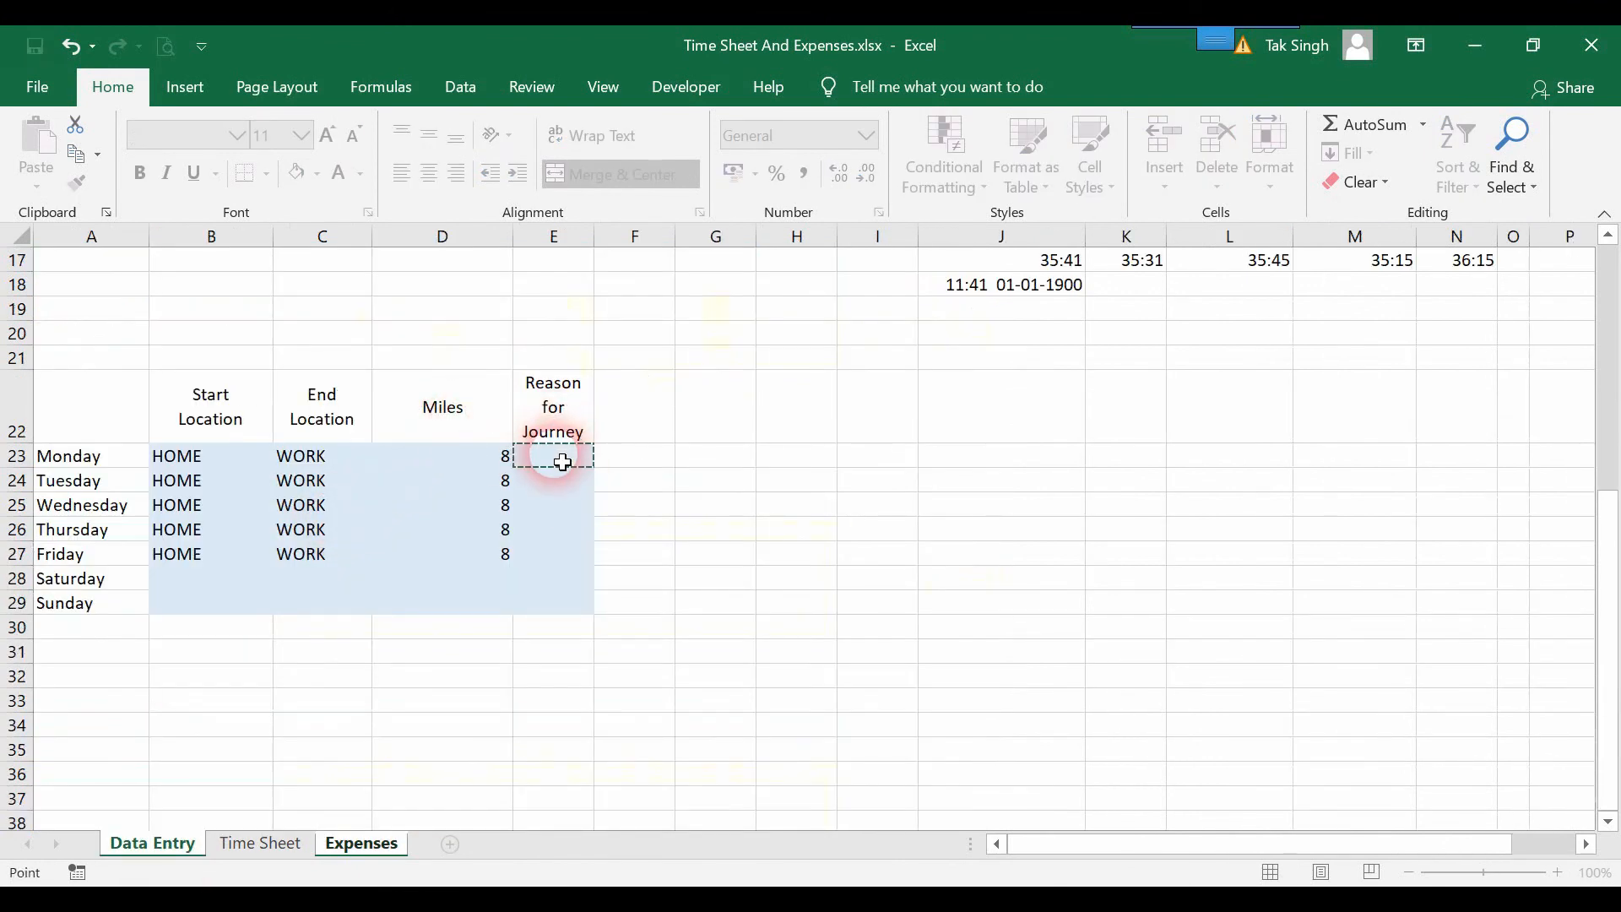
key("Return")
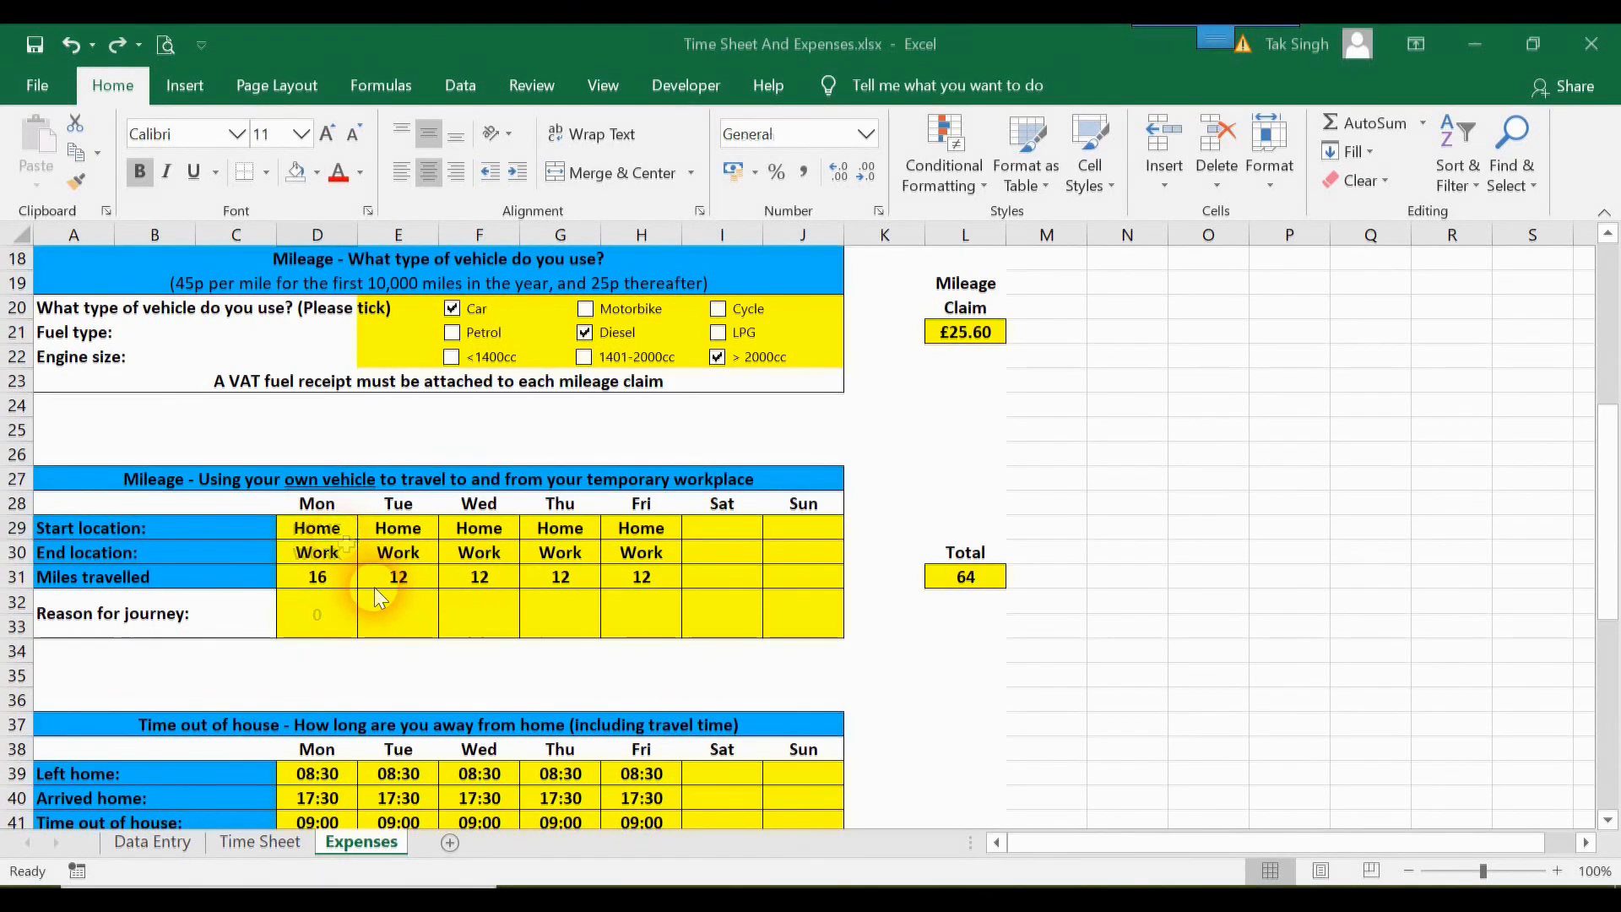
Fill Tuesday to Friday miles travelled in Expenses E31:H31 with a formula referencing the previous day's miles, starting with =D31.
left_click(399, 578)
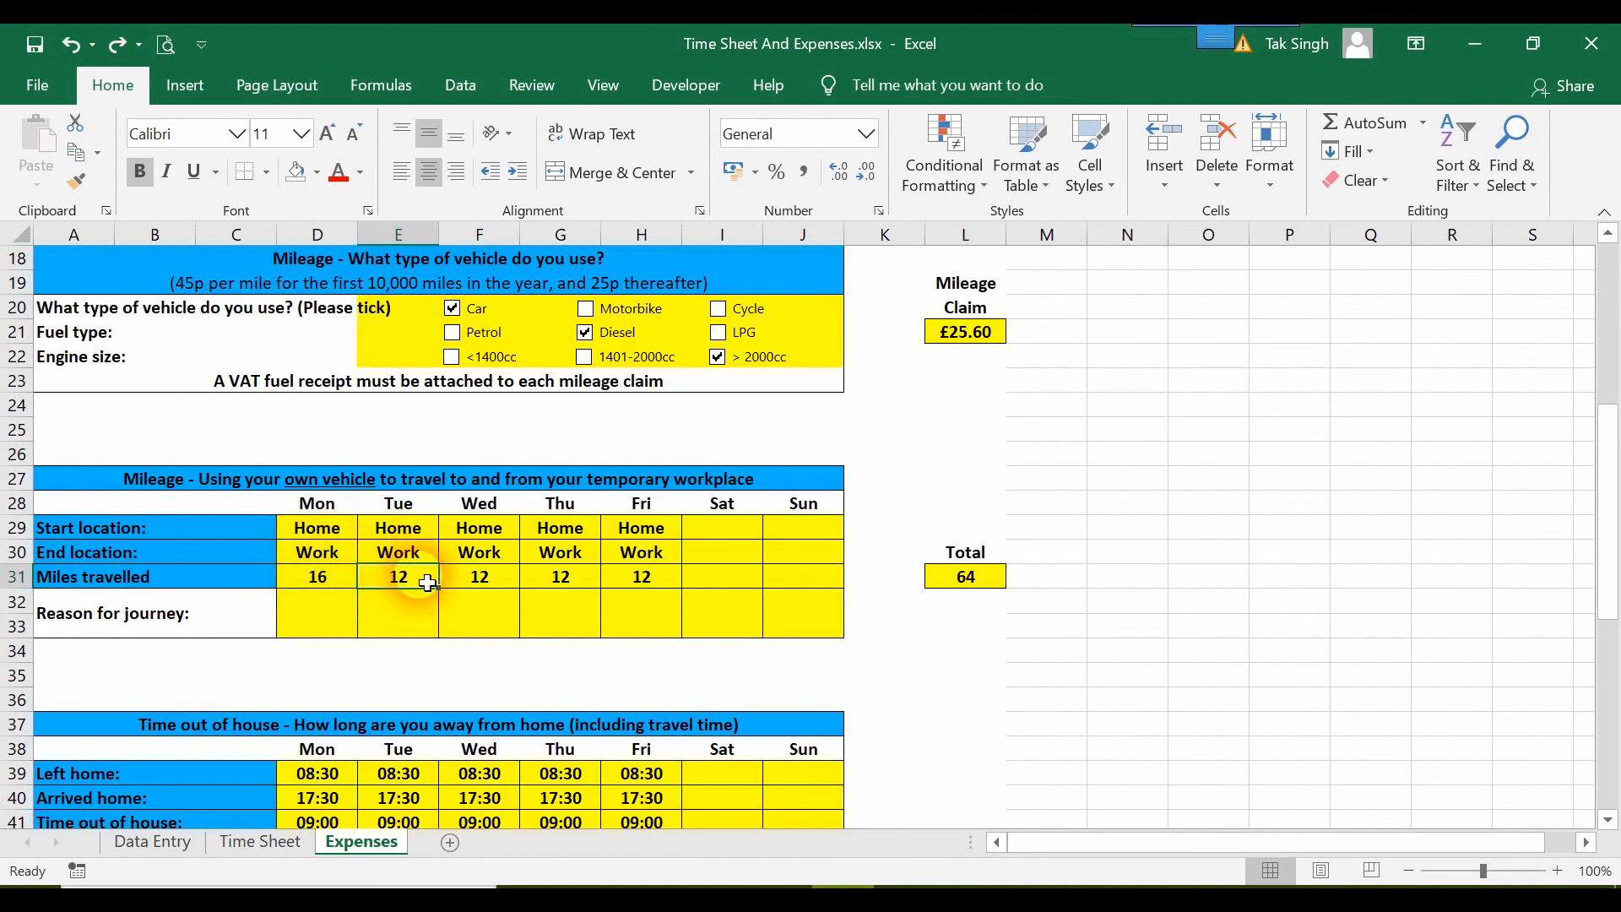
type("=")
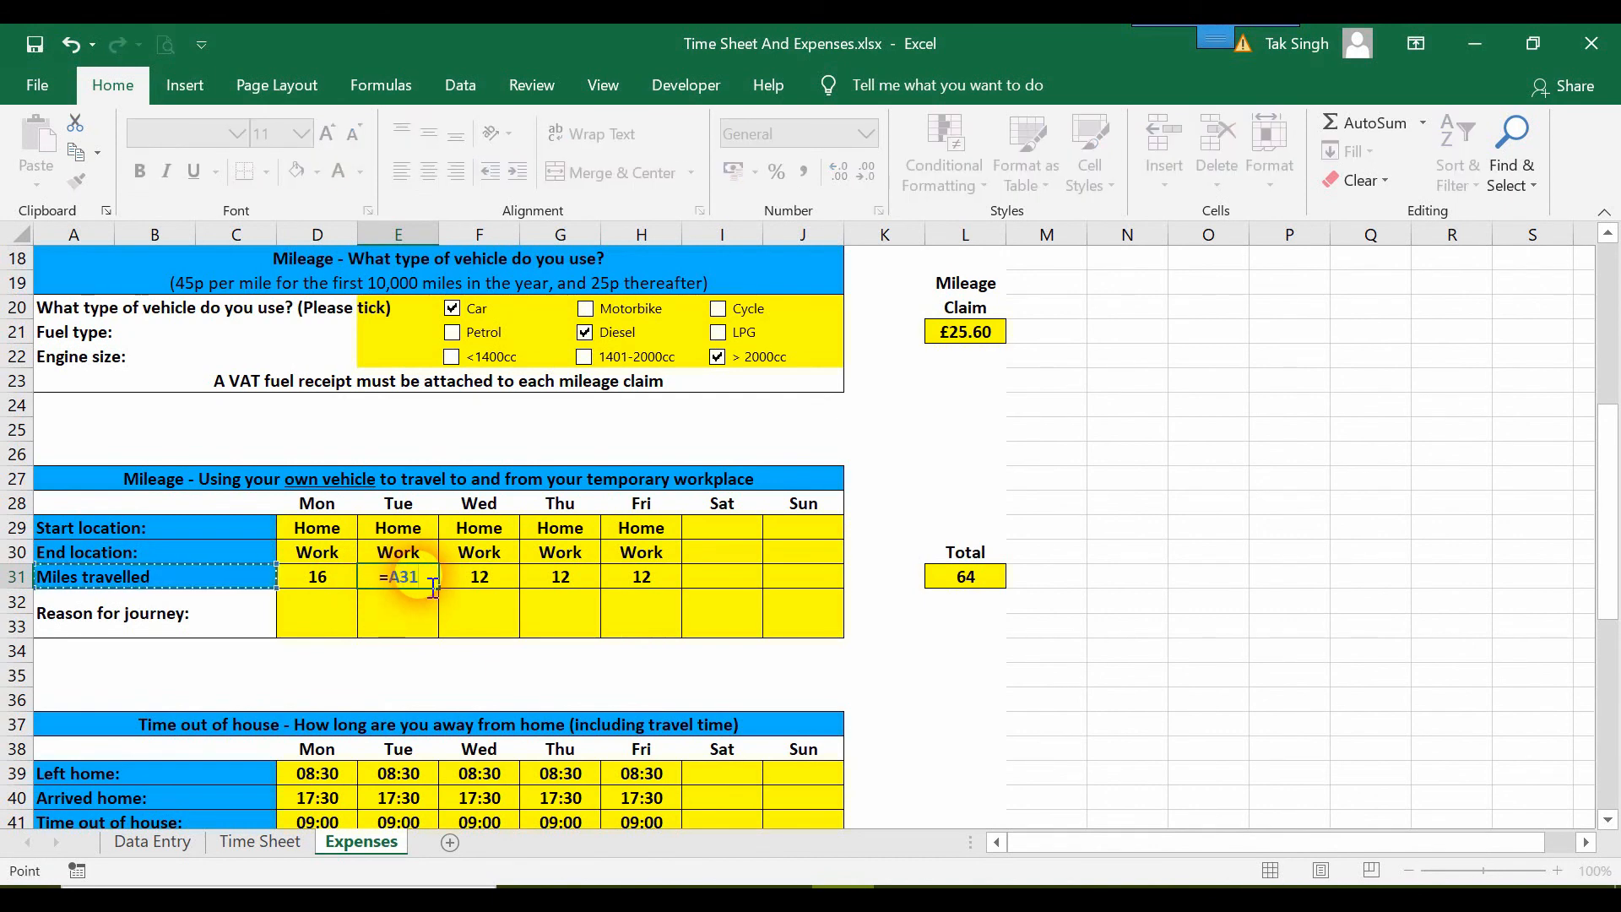
key("Escape")
key("shift+Right")
key("shift+Right")
key("shift+Right")
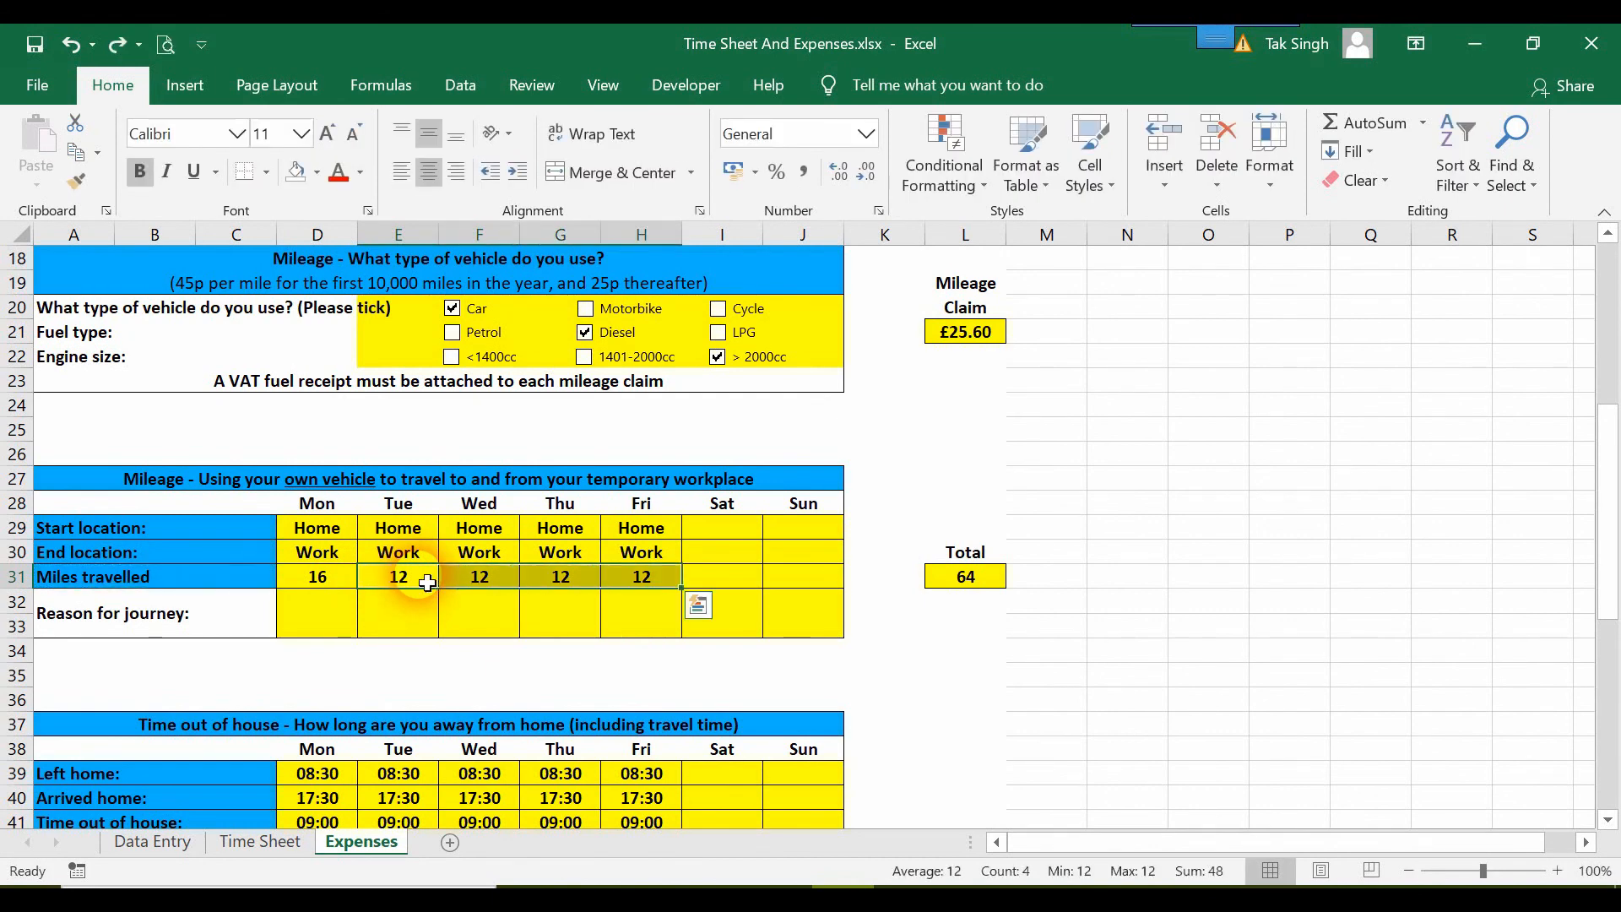
type("=")
key("Left")
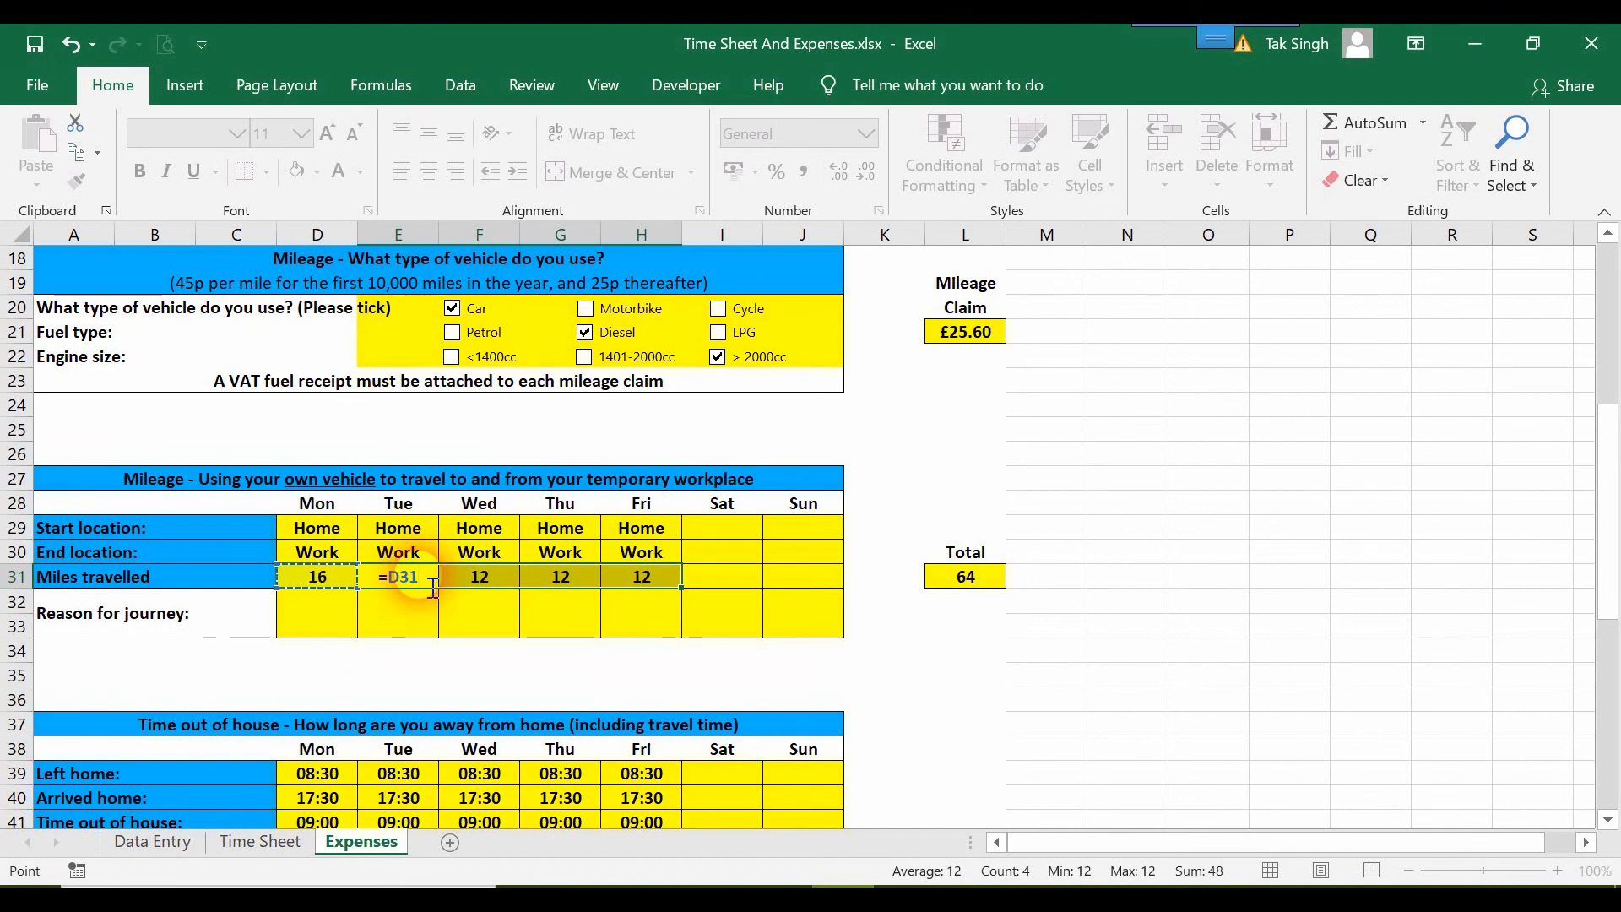
key("ctrl+Return")
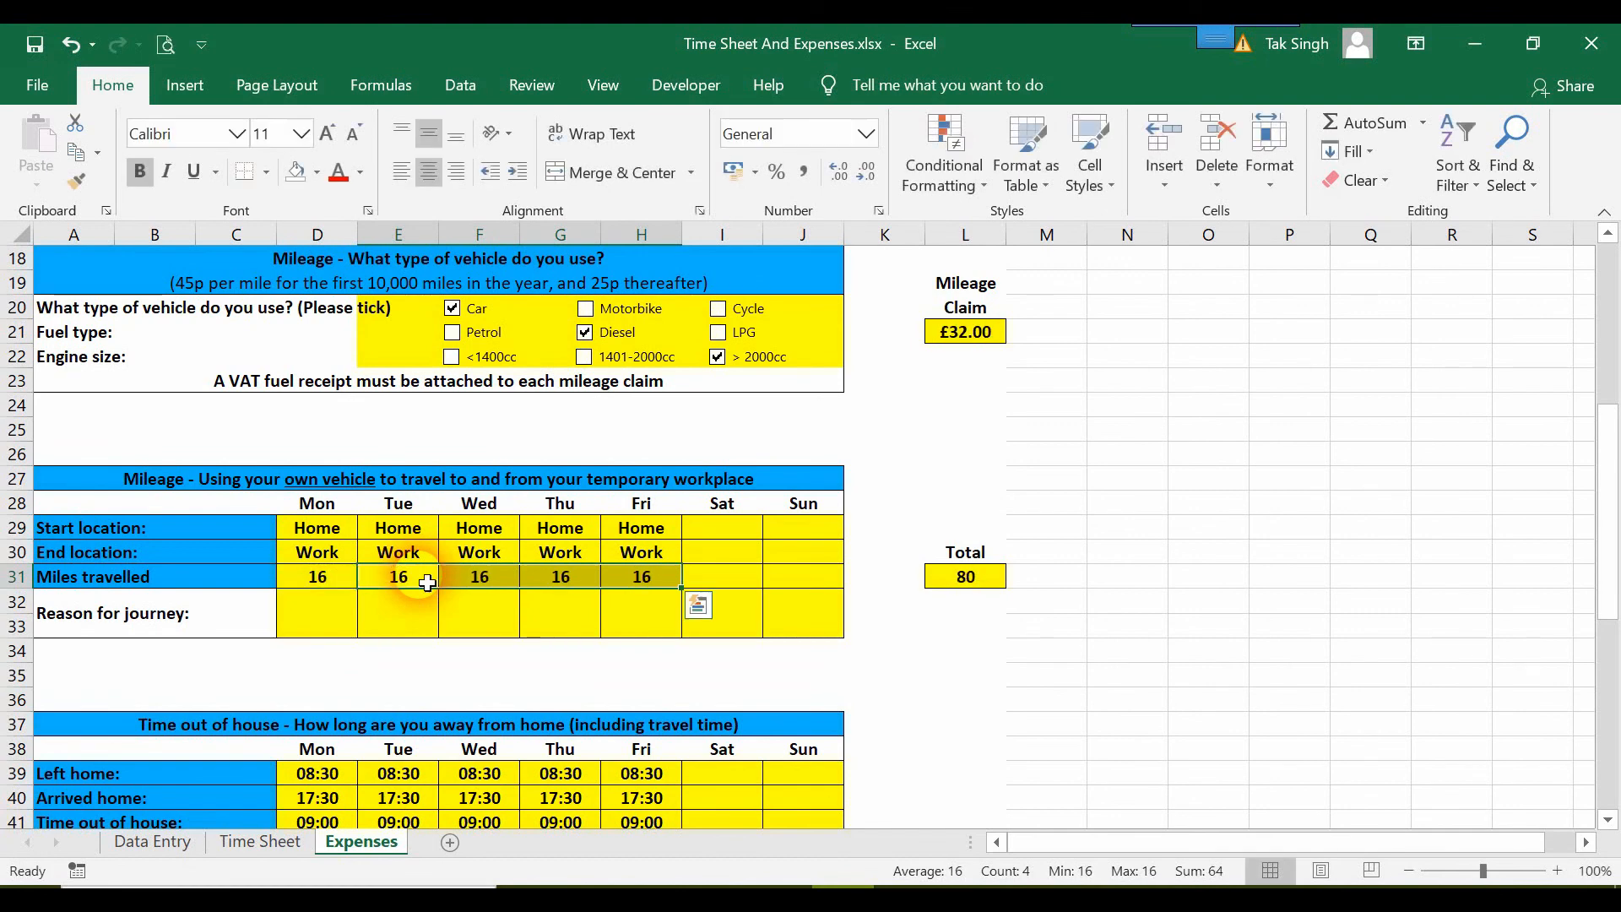